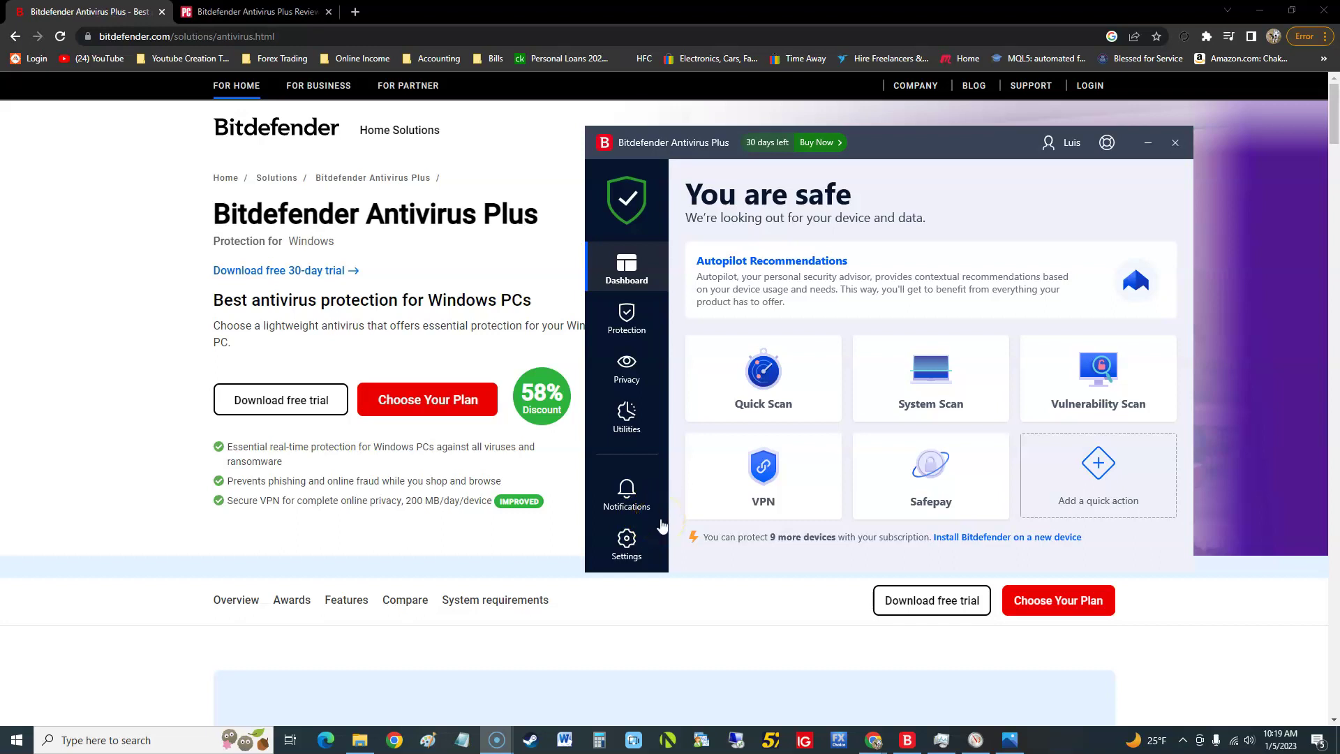
Minimize and restore the Bitdefender window, then shift it slightly left over the product page
left_click(692, 466)
left_click(170, 298)
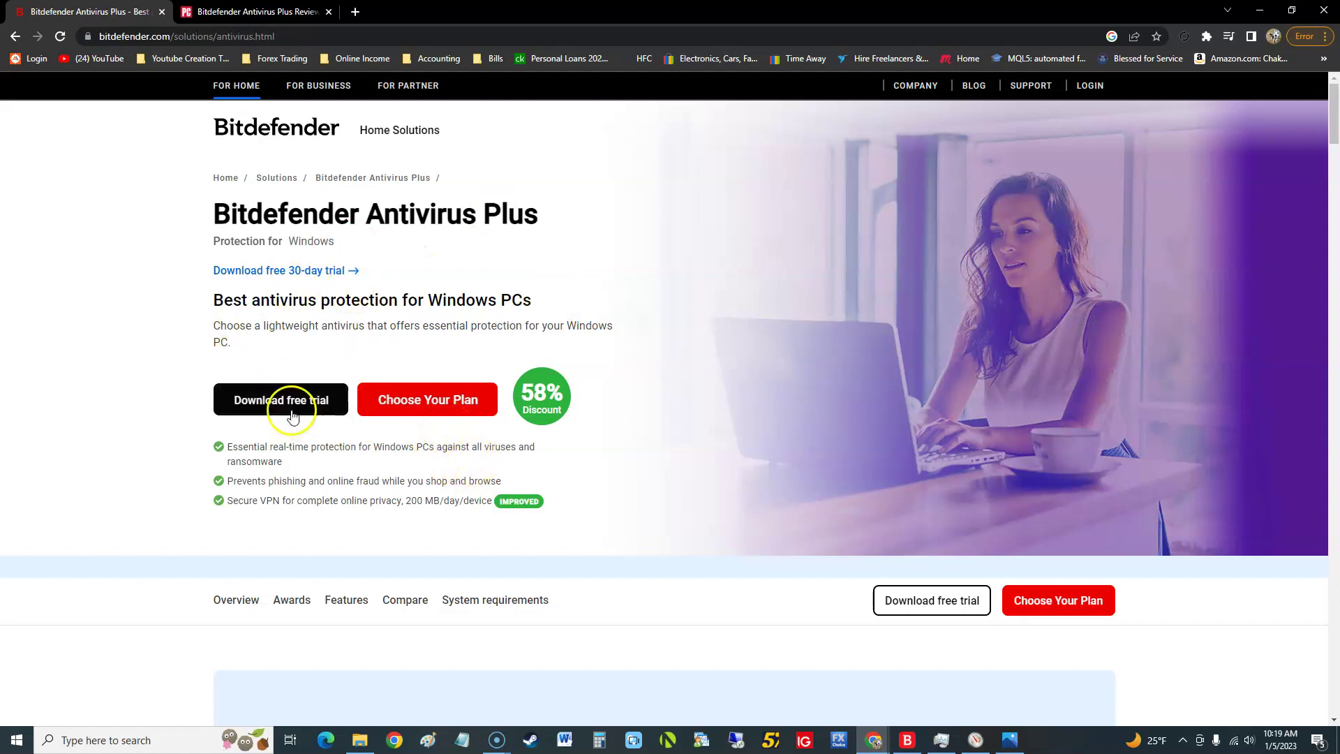
left_click(907, 740)
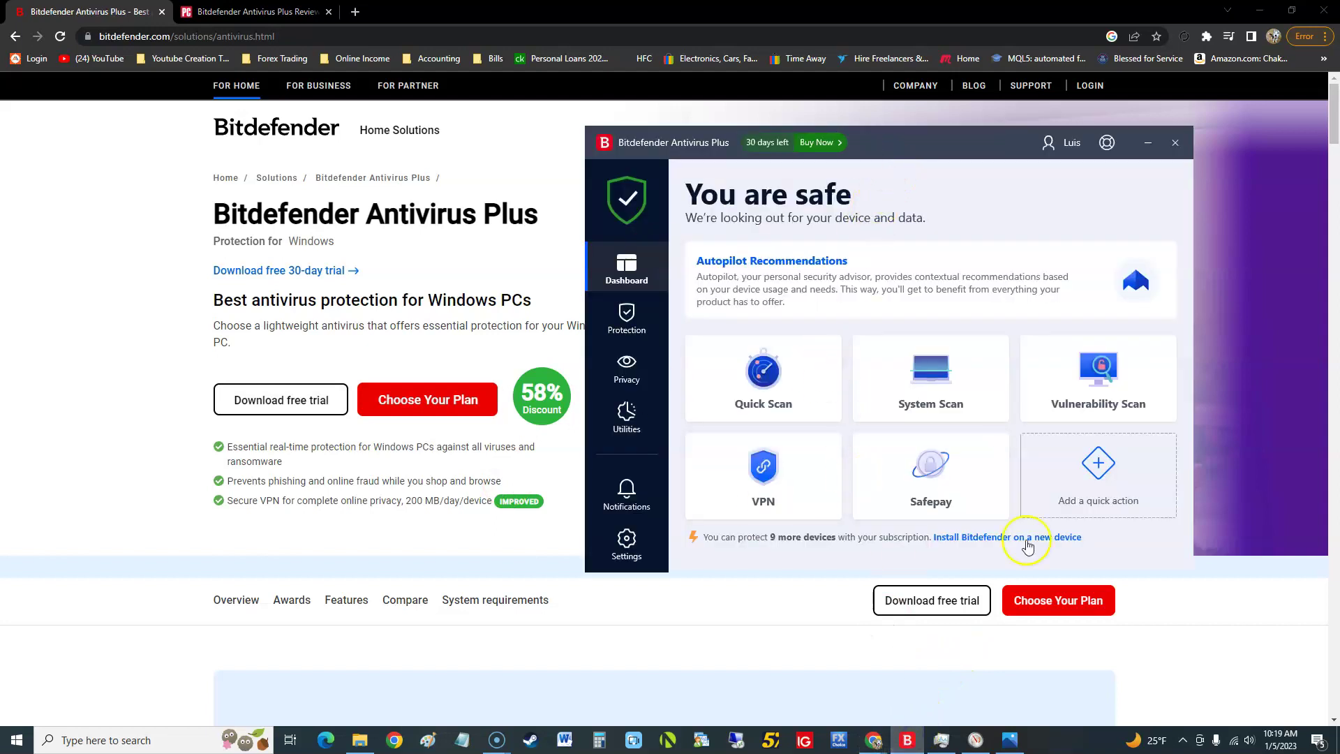
left_click_drag(891, 144, 861, 145)
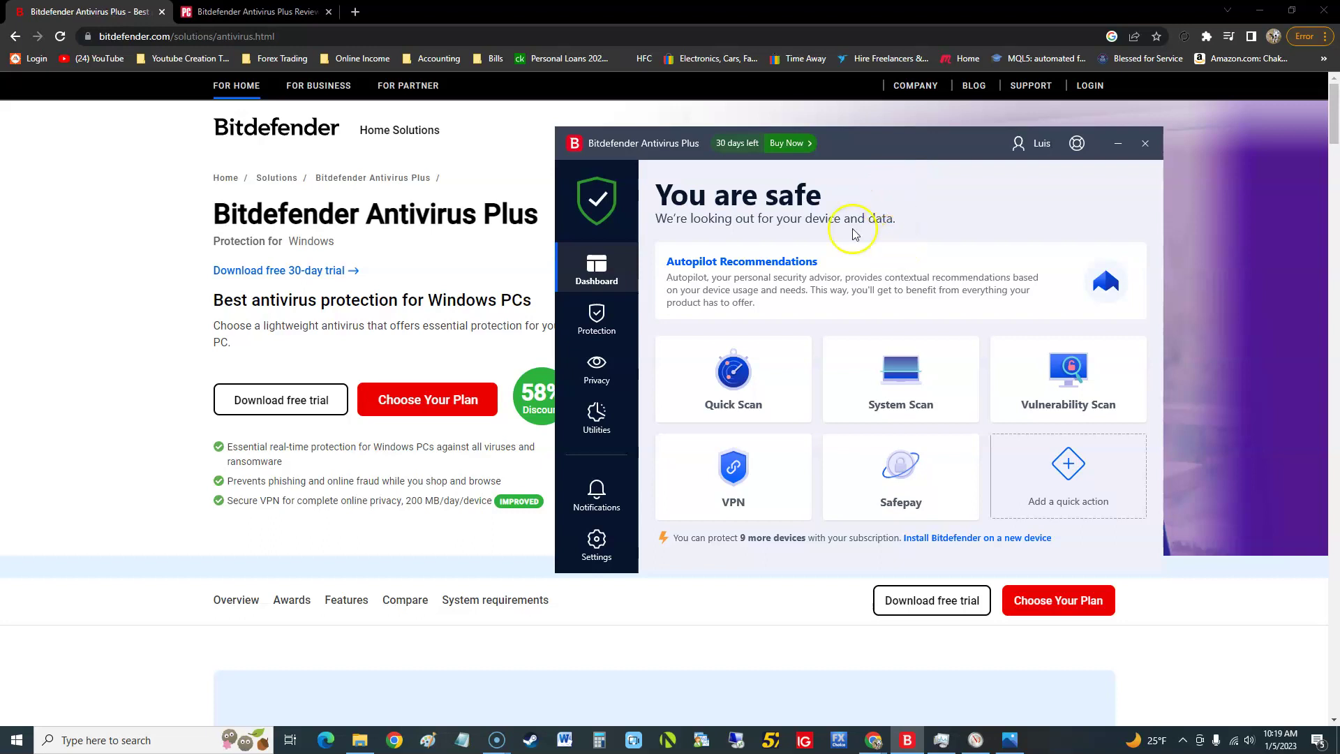
mouse_move(899, 149)
left_mouse_down()
mouse_move(890, 167)
mouse_move(877, 158)
left_mouse_up()
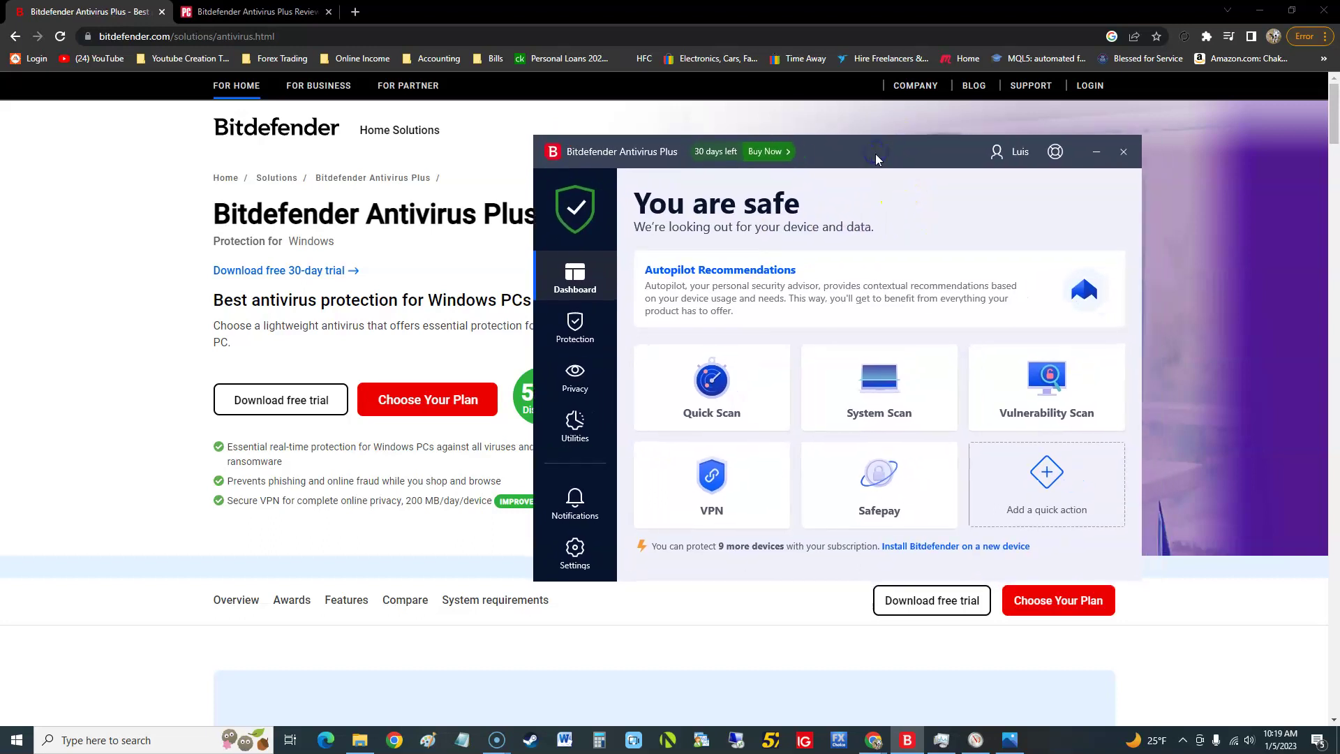
Open Resource Monitor and select the bdservicehost.exe process on the Memory tab
left_click(977, 741)
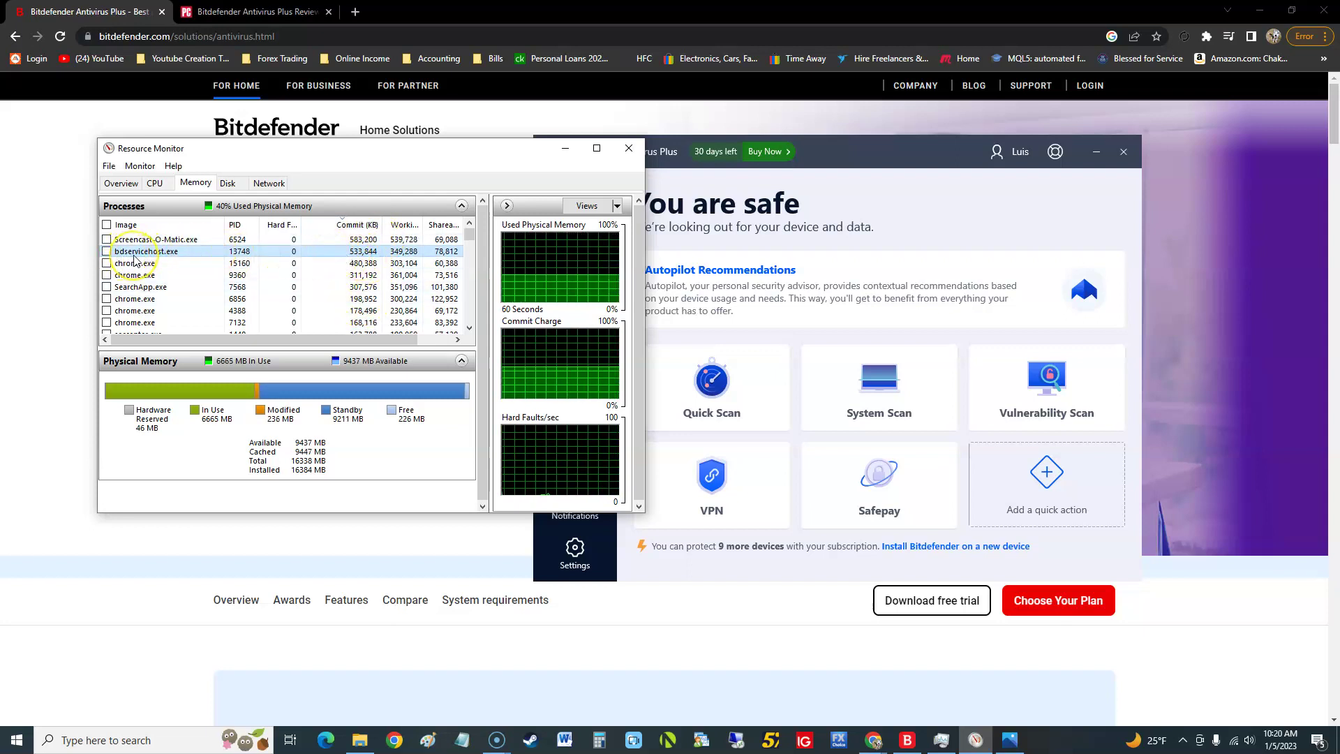
left_click(293, 255)
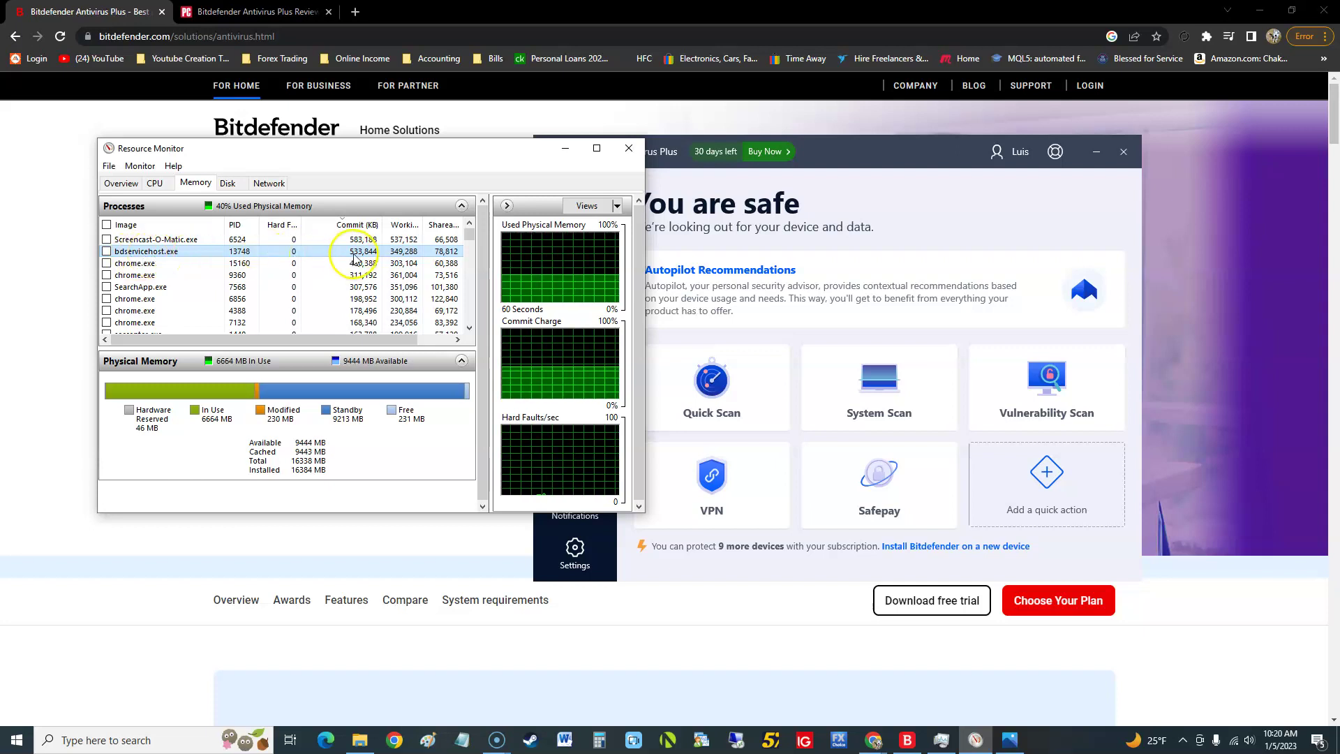
left_click_drag(390, 158, 358, 165)
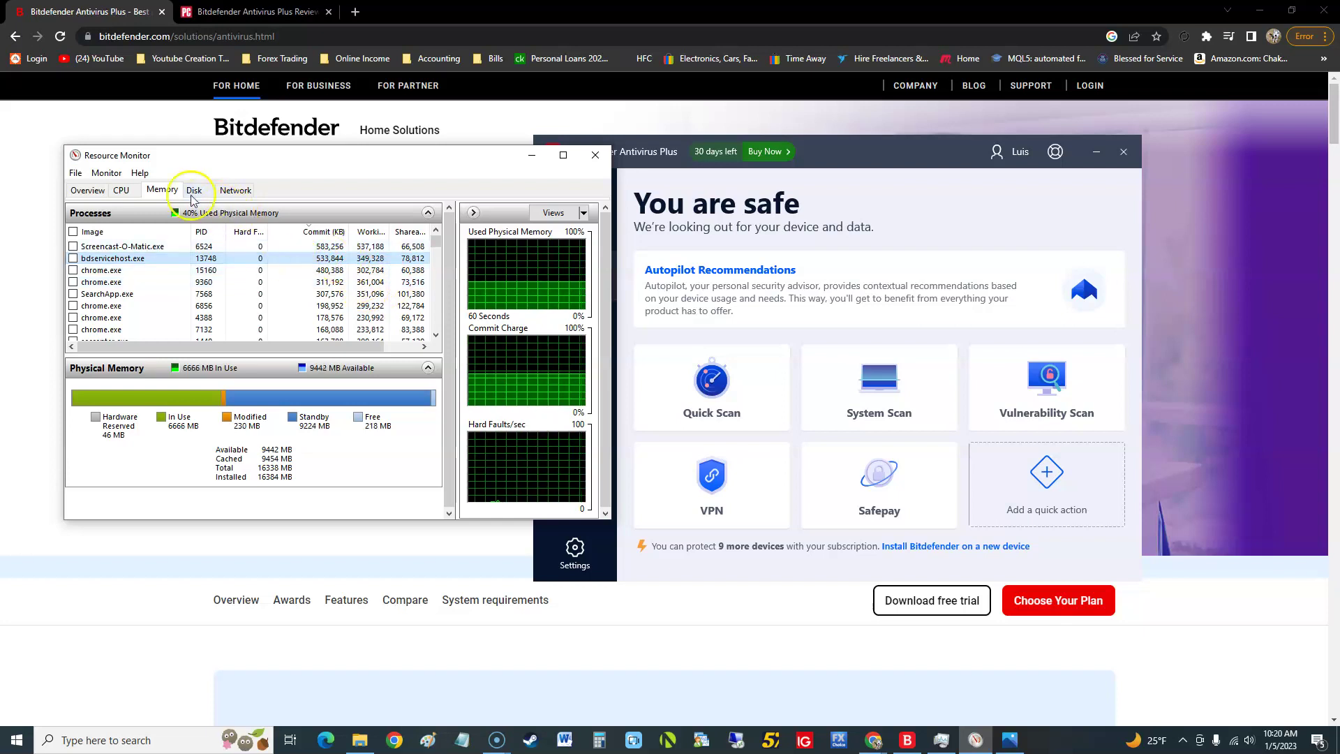
Review per-process CPU usage on the CPU tab
left_click(122, 189)
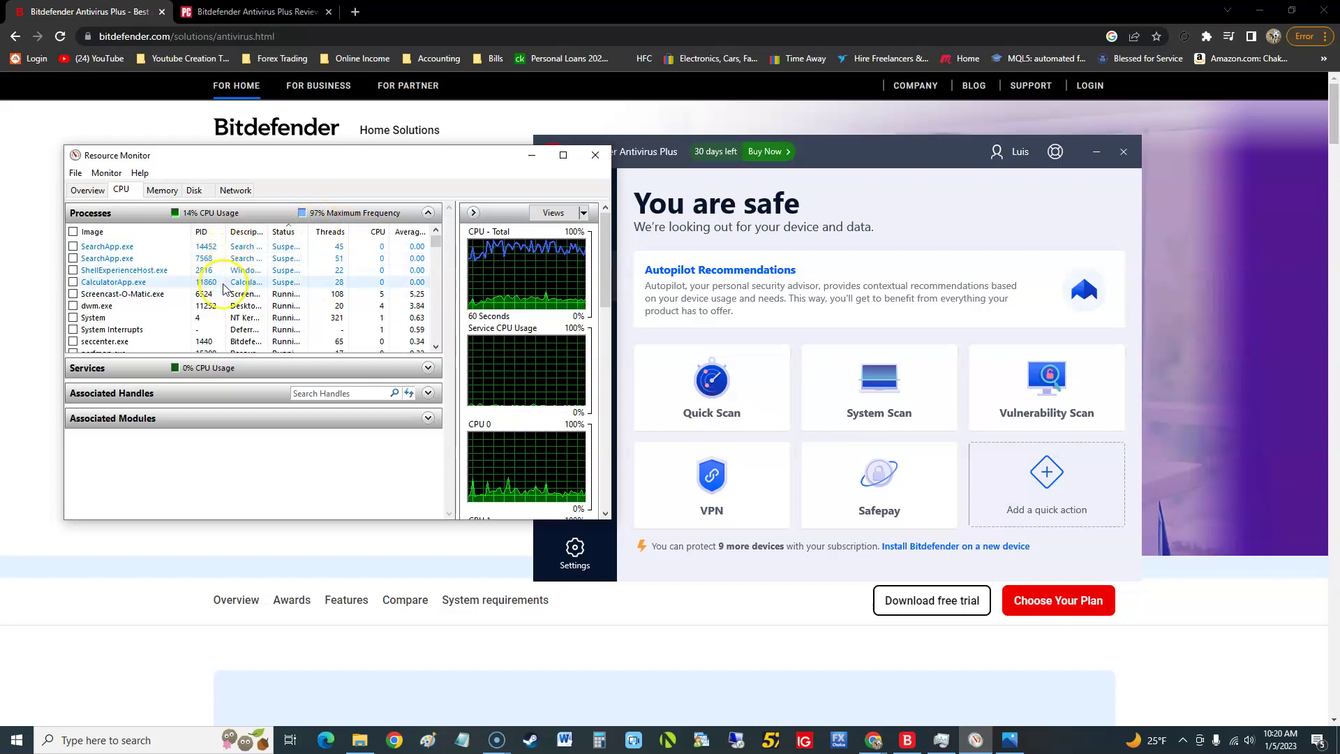
scroll(439, 314, "down", 1)
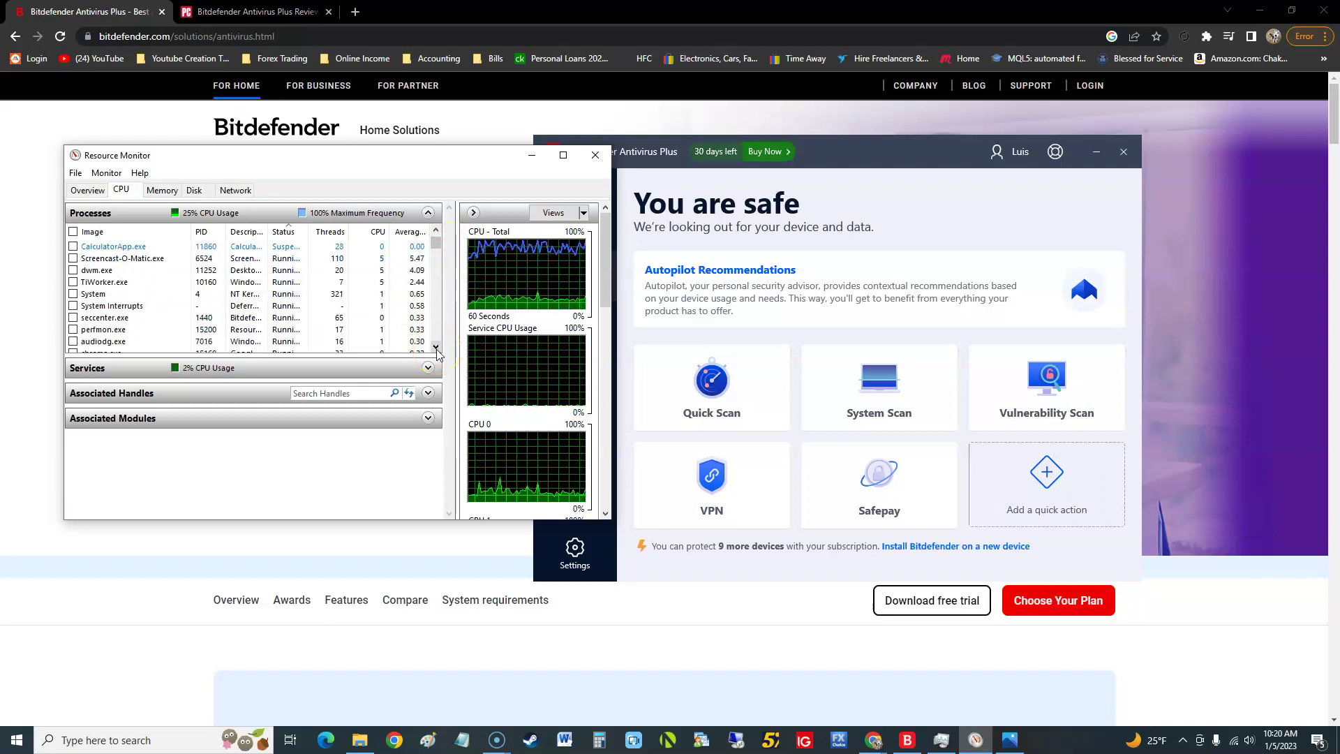
left_click(436, 347)
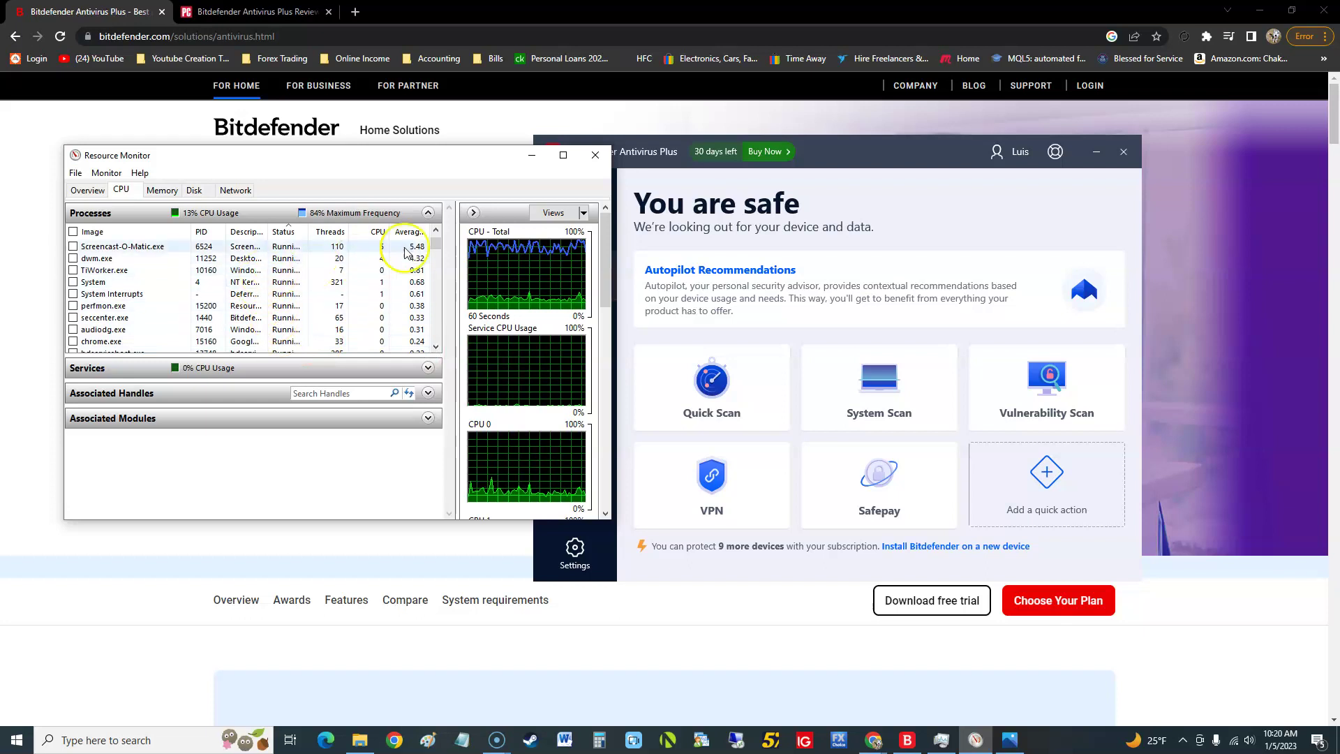
left_click(437, 233)
left_click(437, 232)
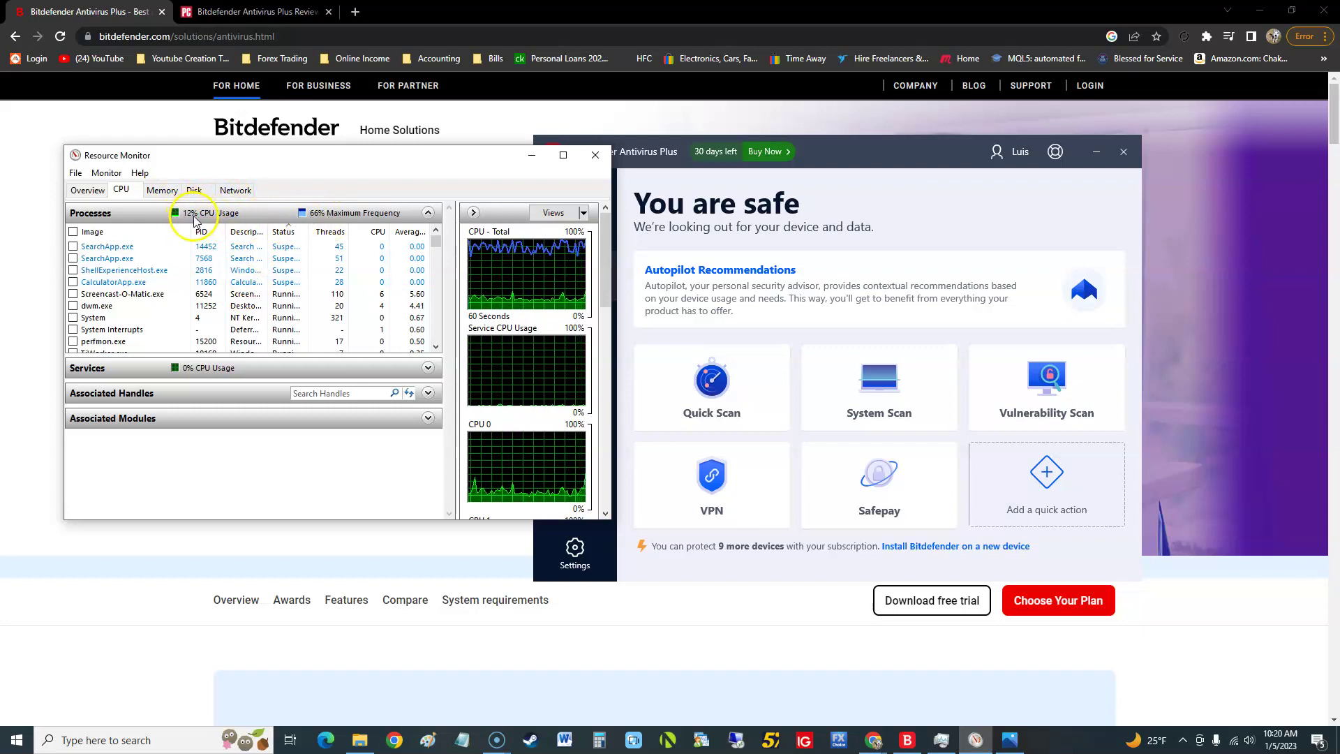
Return to the Memory tab, close Resource Monitor, and reposition the Bitdefender window
left_click(162, 190)
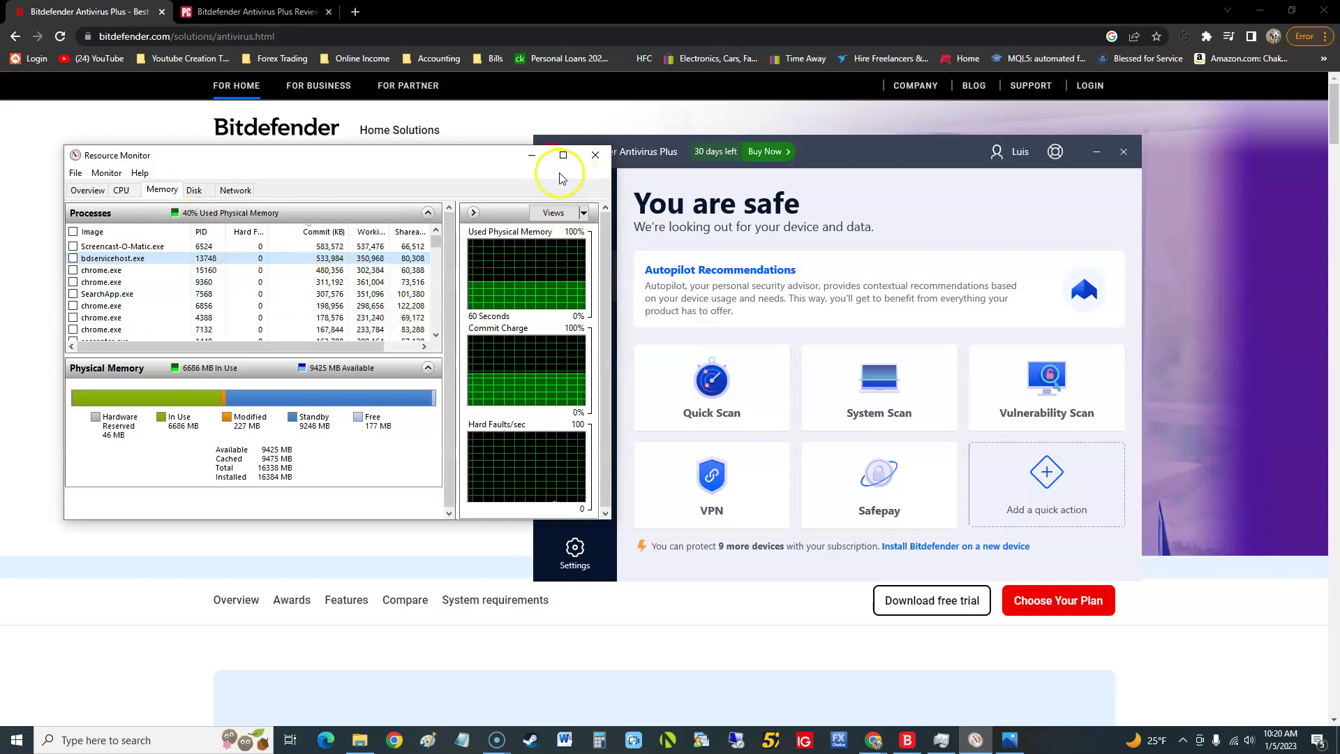
left_click(595, 154)
left_click_drag(852, 161, 891, 179)
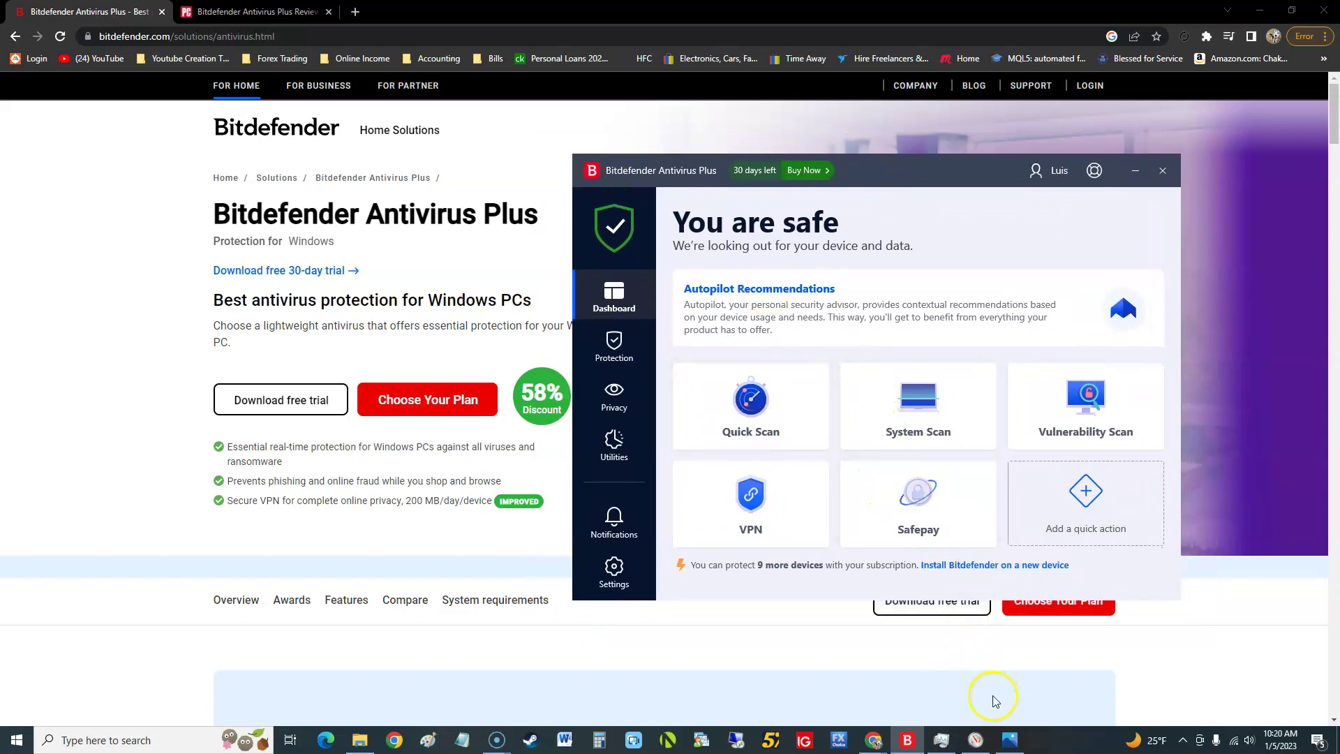
Bring up pros cons.png in Photos from the taskbar
left_click(1009, 739)
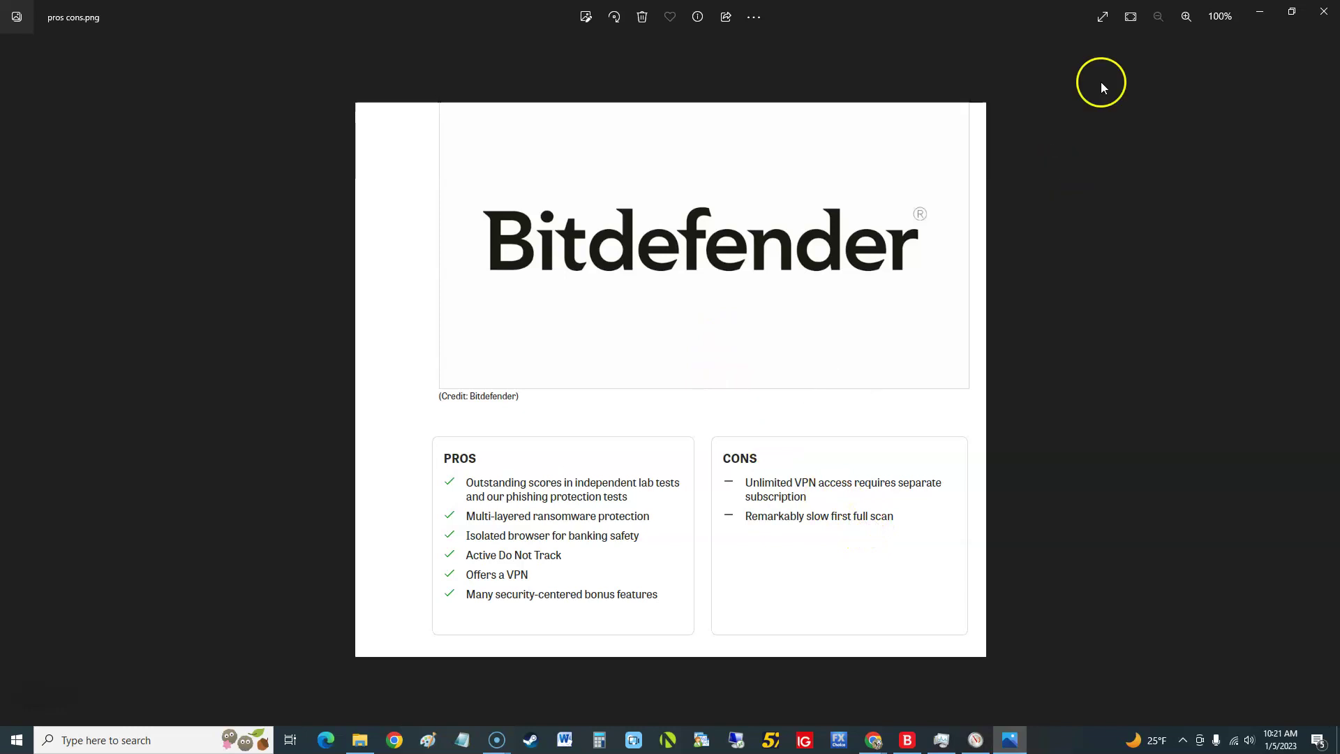
Centre Bitdefender over the image and launch a device scan in the background
left_click(907, 740)
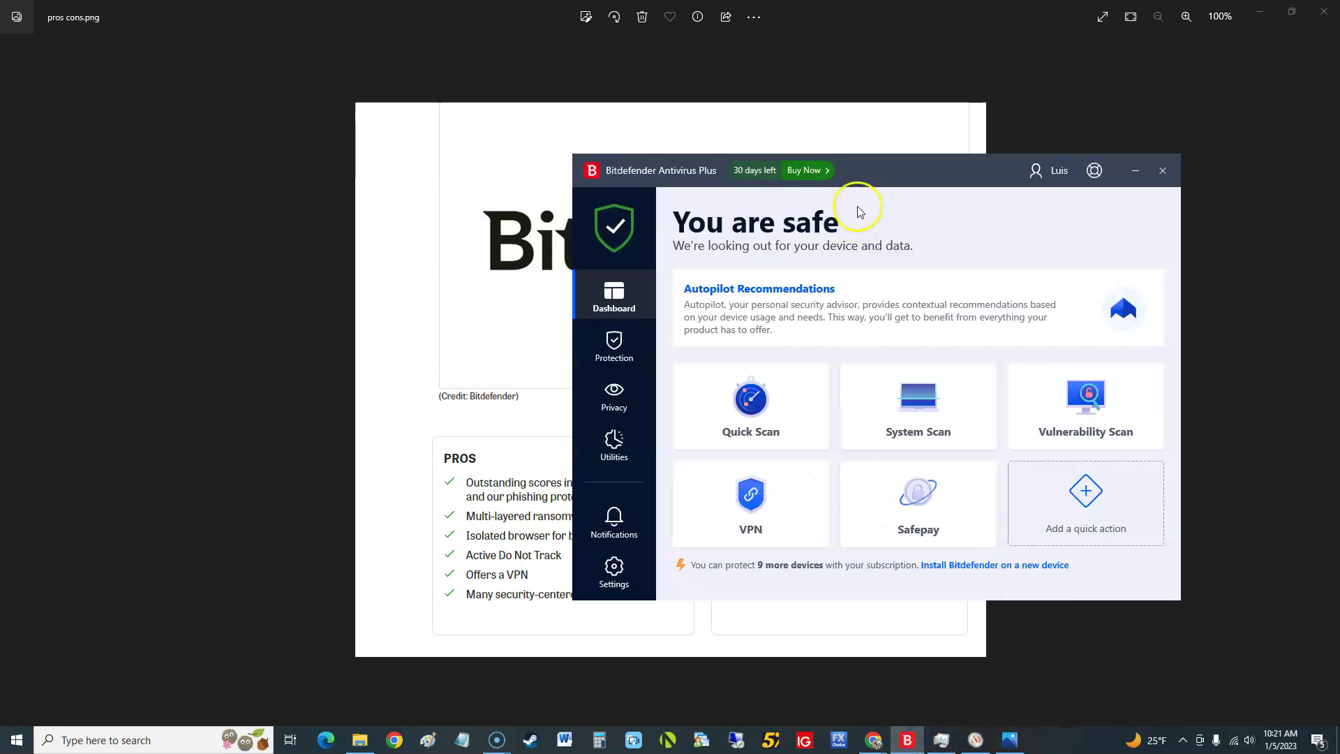
left_click_drag(873, 171, 667, 148)
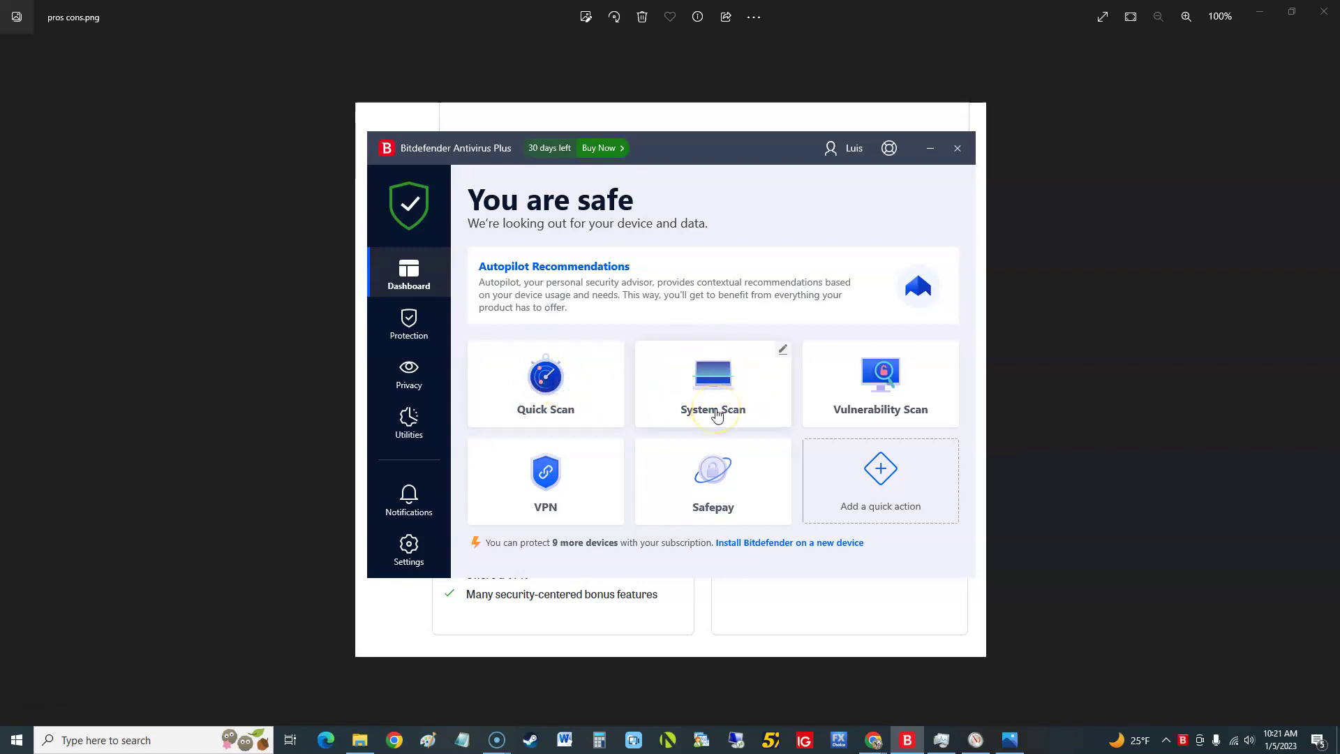
left_click(717, 413)
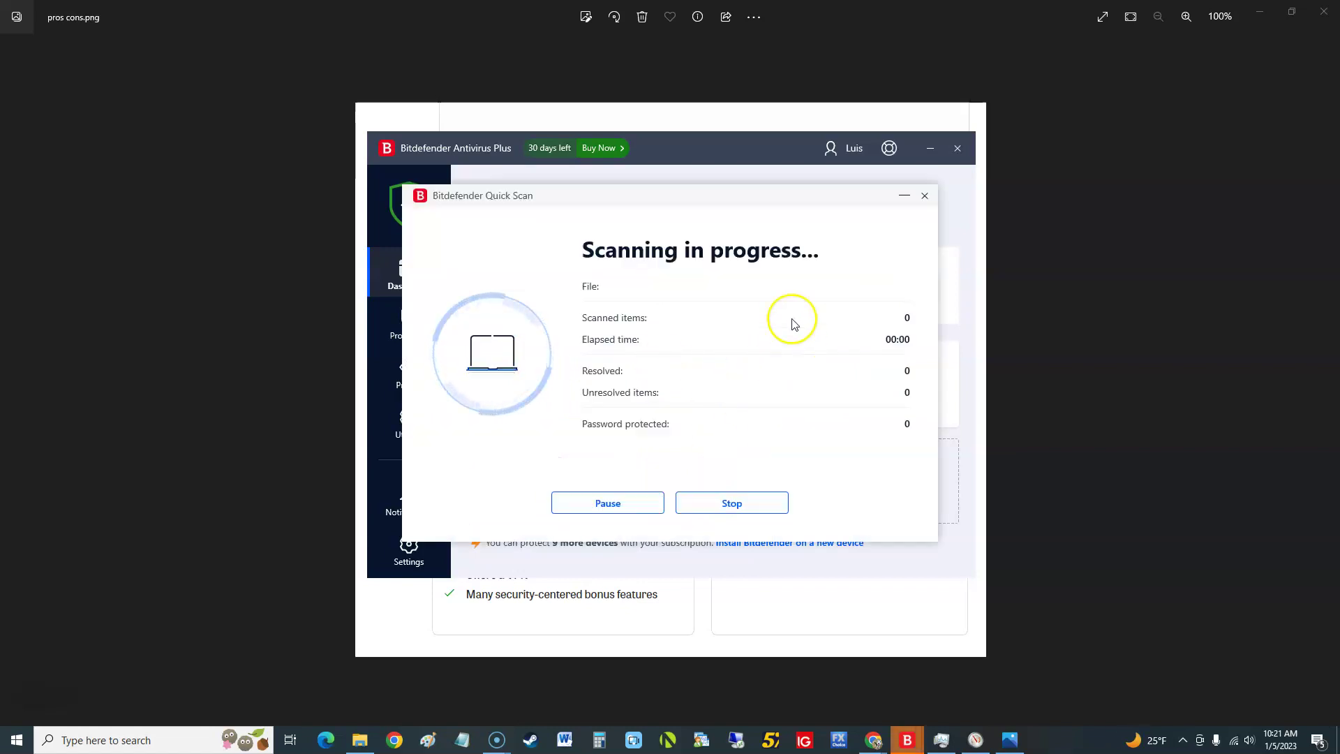
left_click(903, 199)
Hide and restore the Bitdefender window from the taskbar
mouse_move(907, 745)
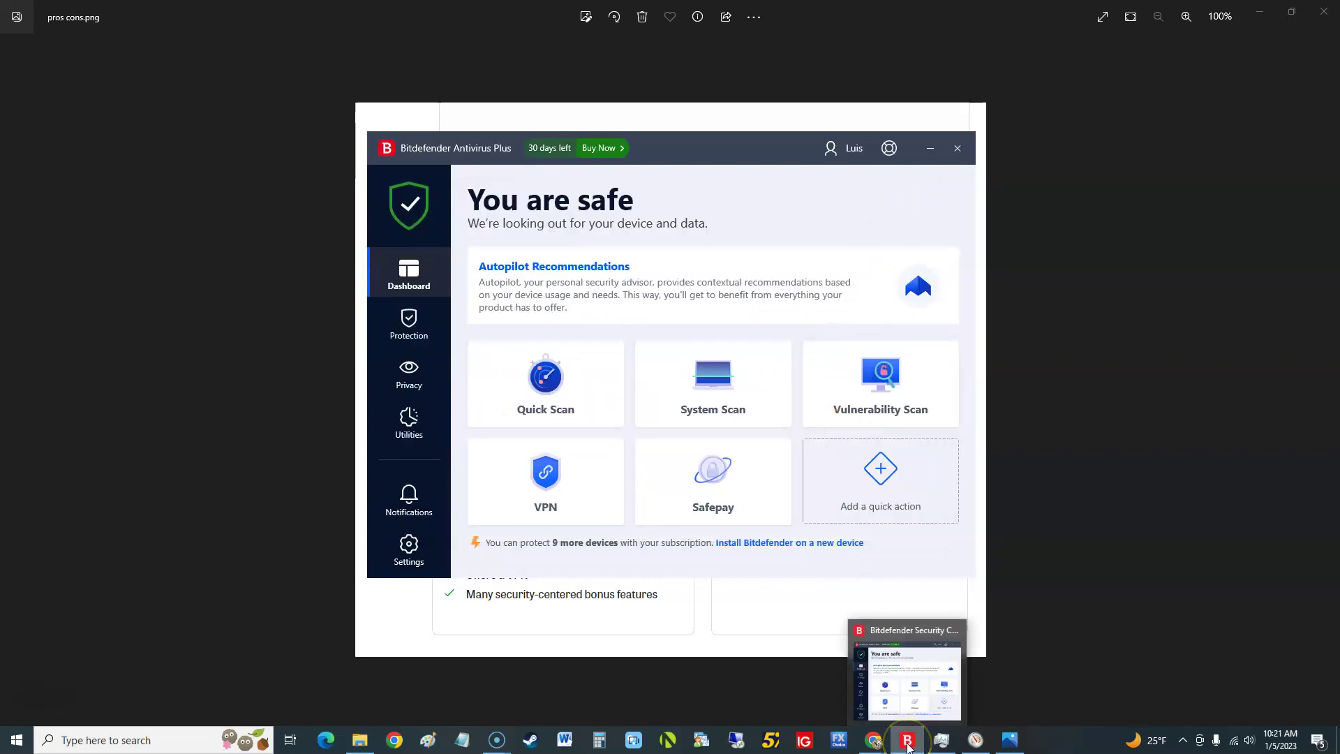
mouse_move(1007, 745)
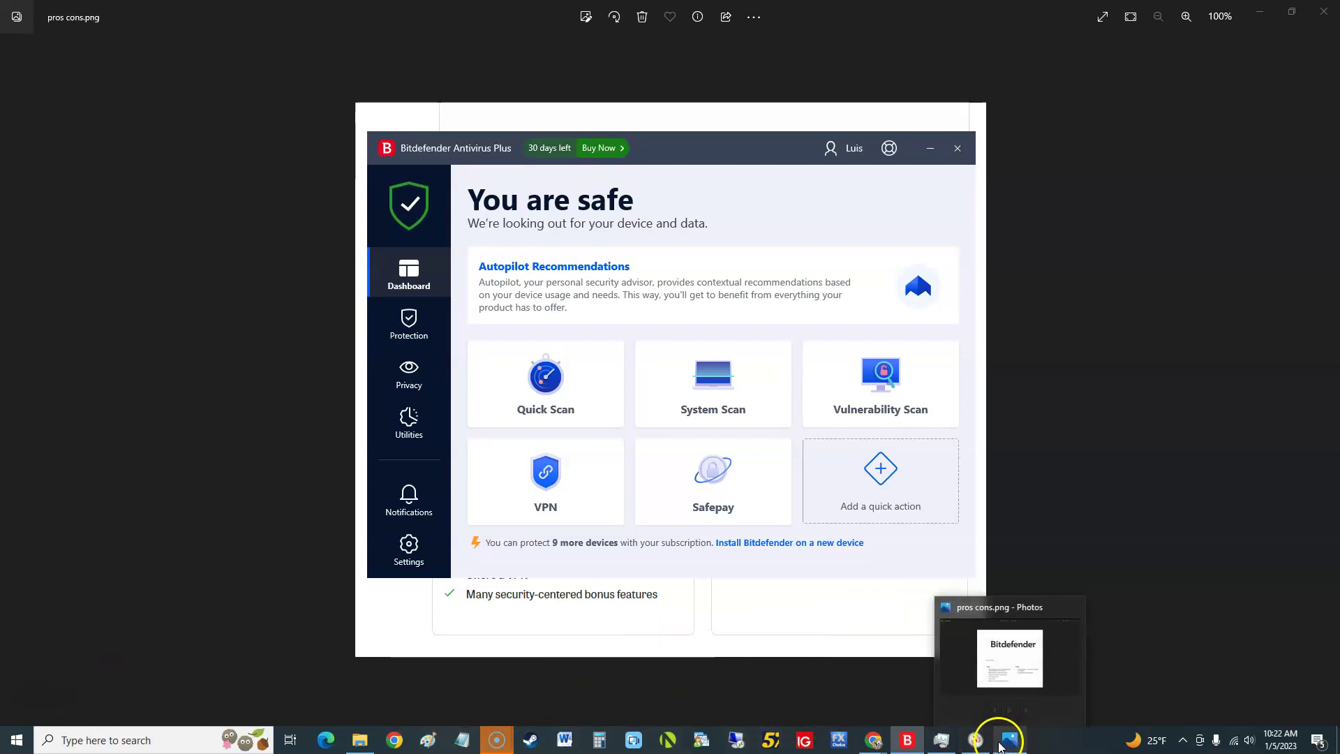
left_click(907, 739)
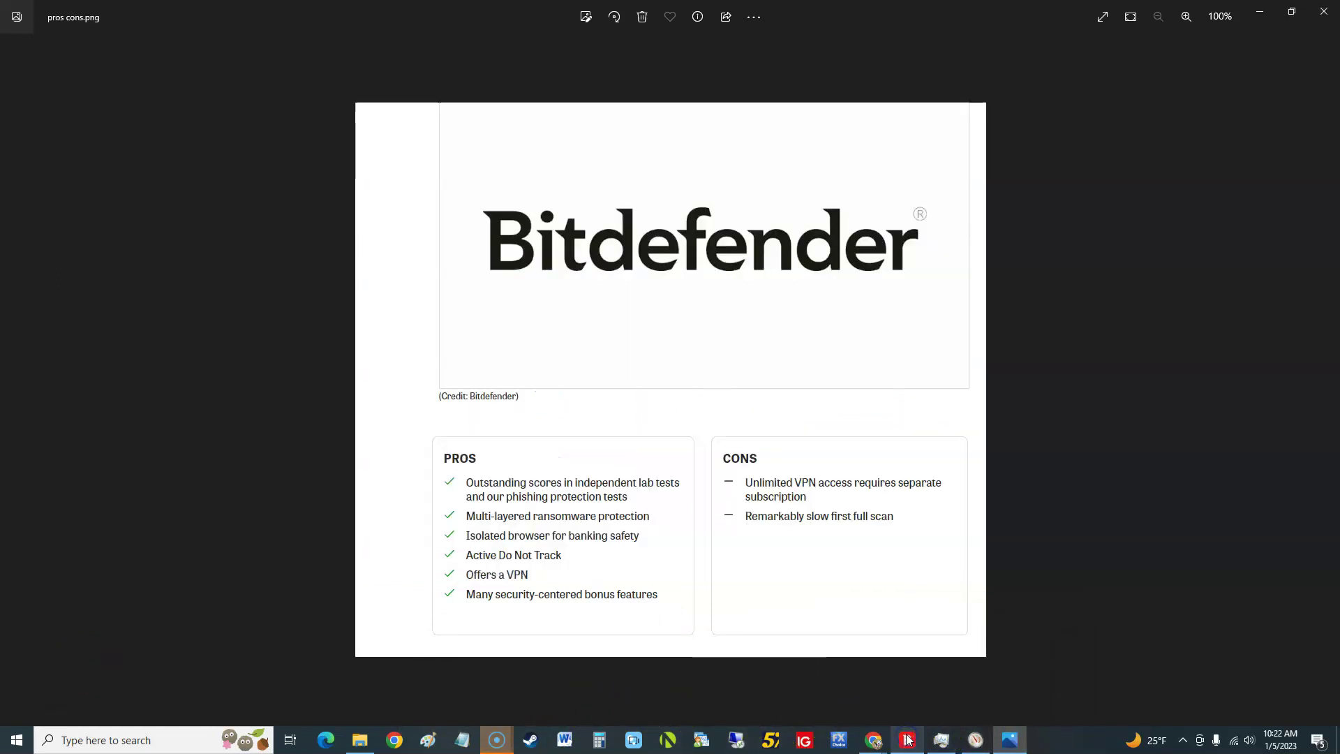
left_click(907, 740)
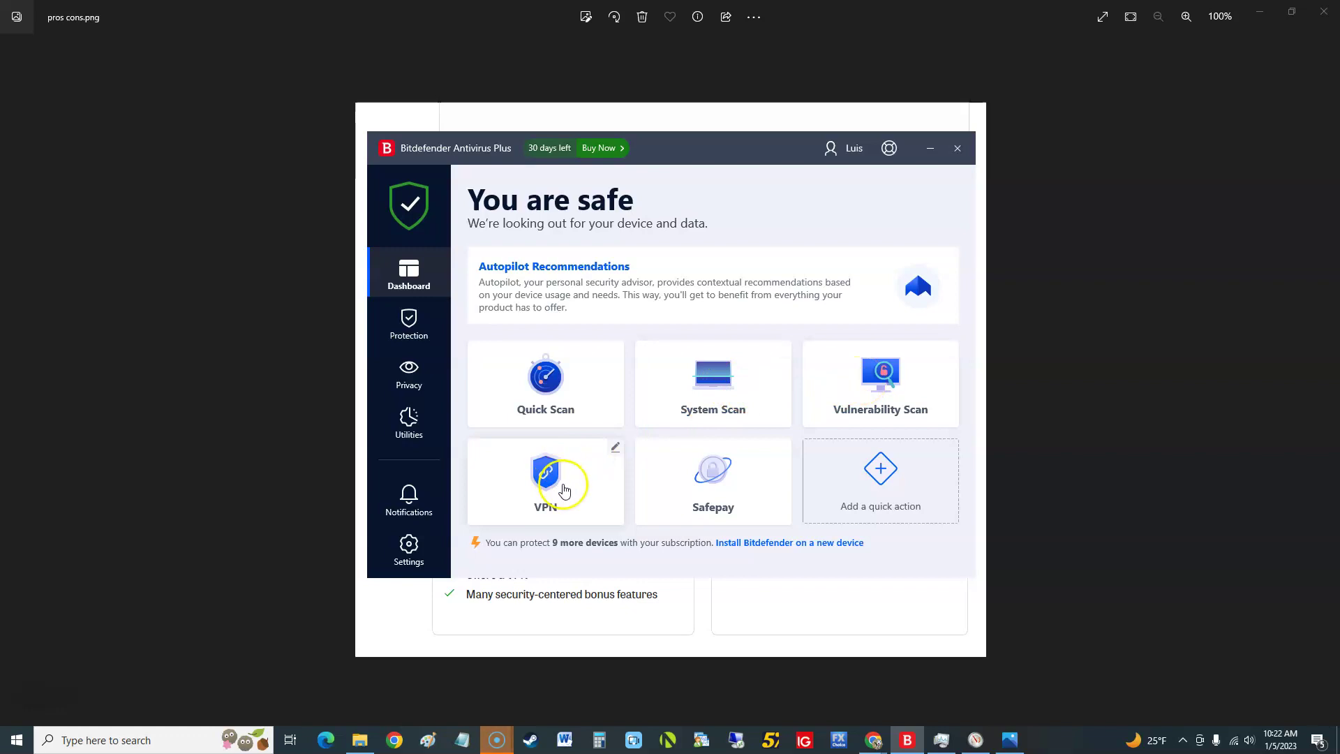
Look over the VPN install offer, dismiss it, and head to Protection
left_click(565, 487)
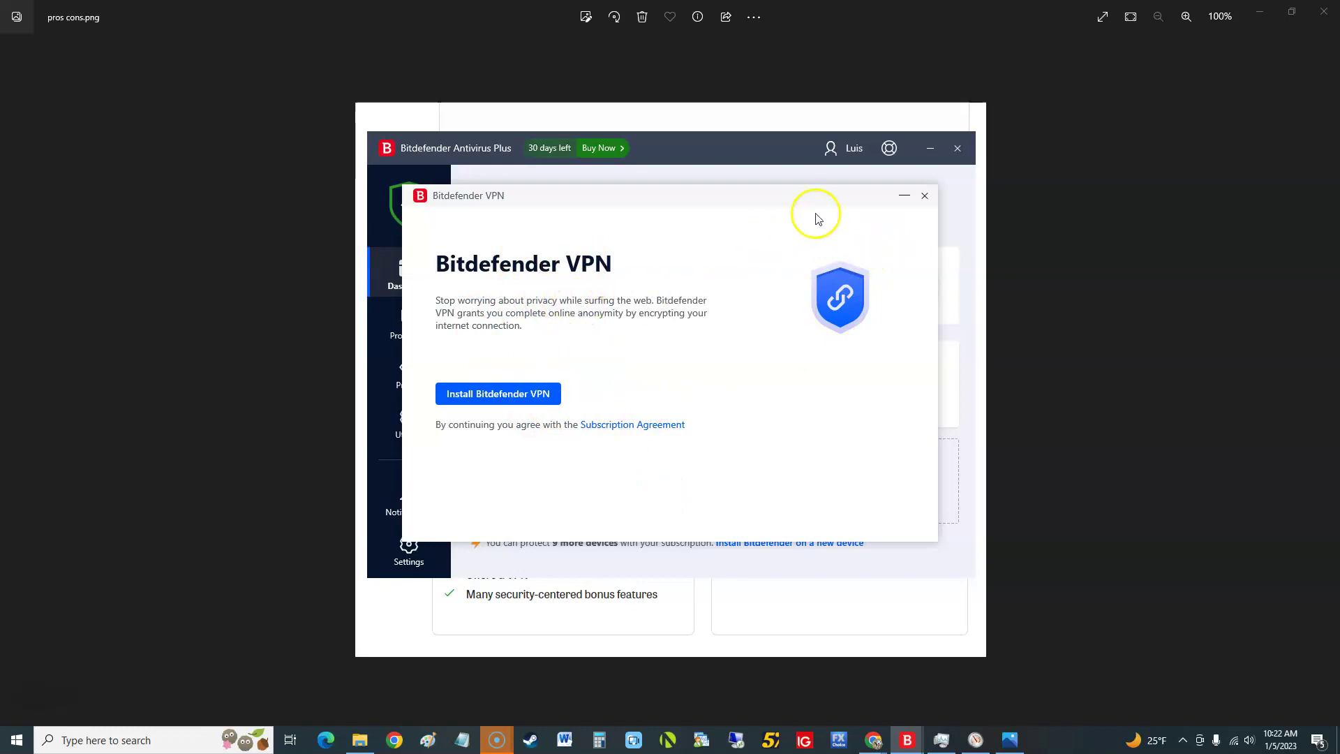
left_click(924, 196)
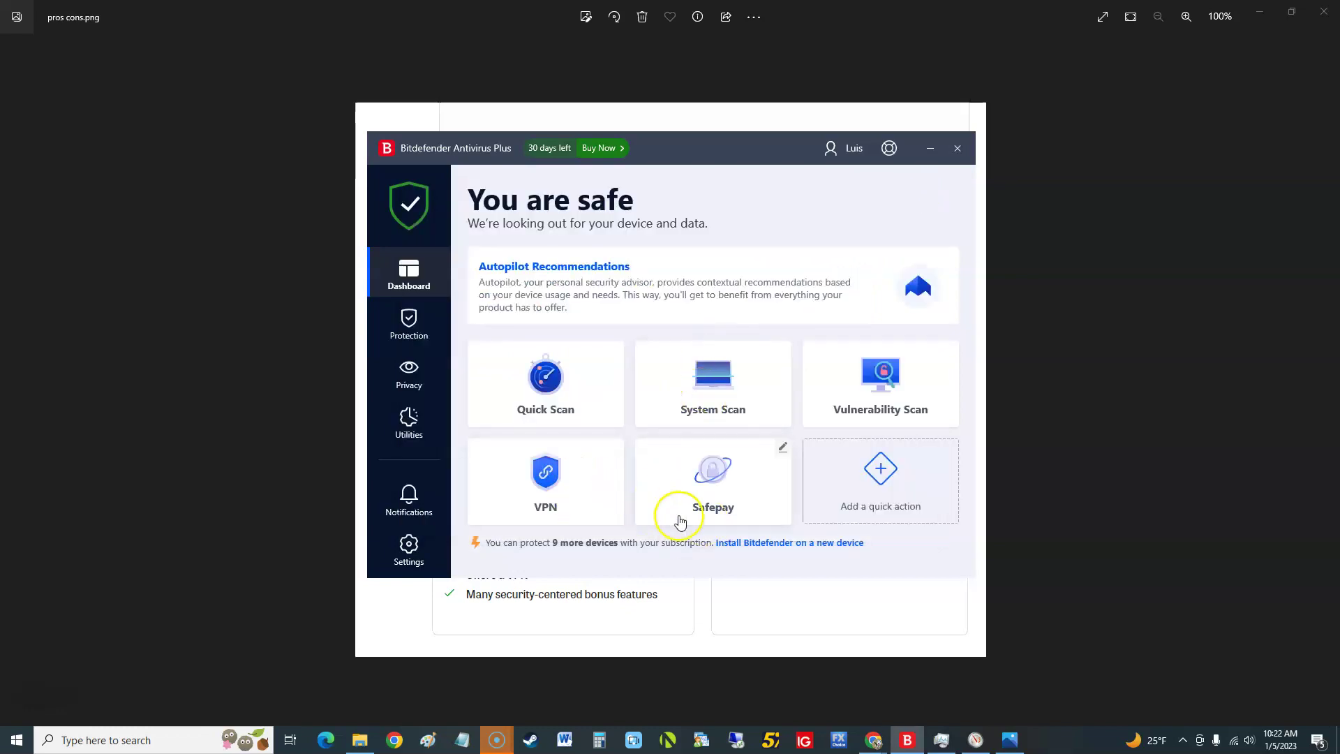
left_click(814, 527)
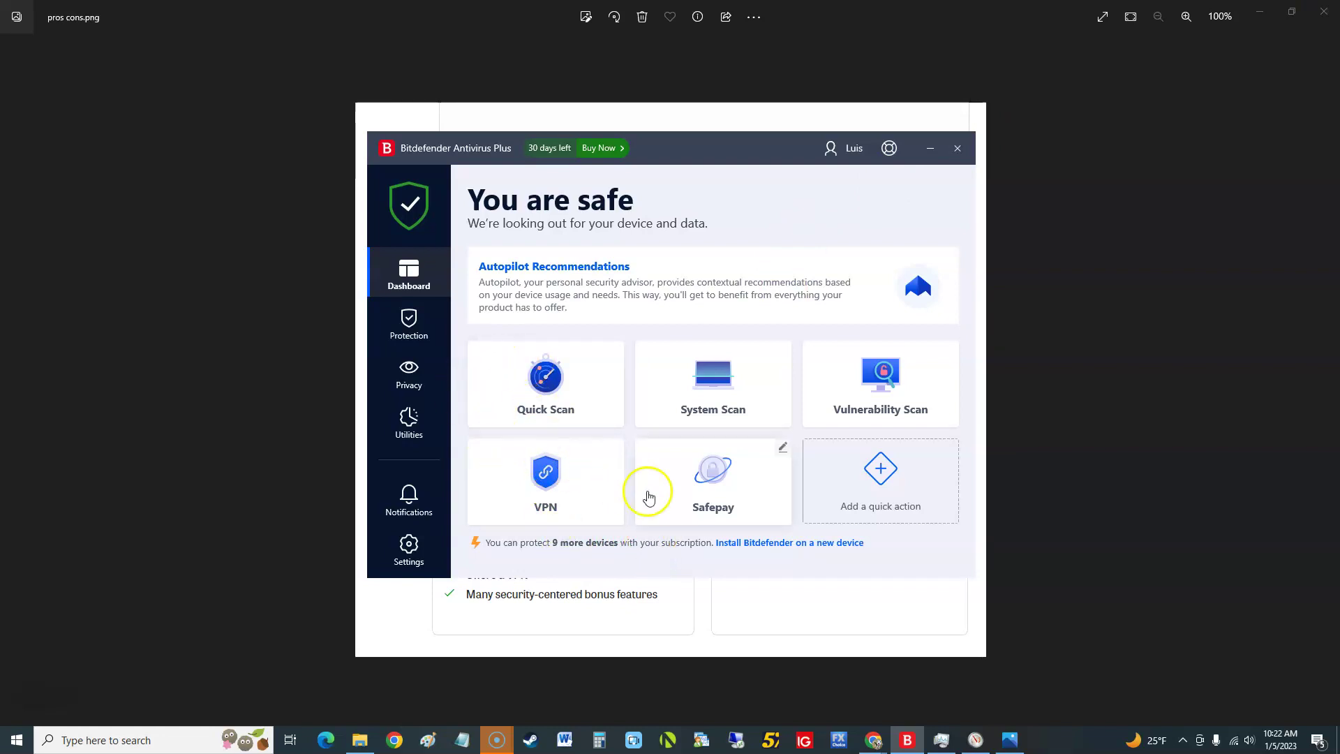
Open Protection's Antivirus scan options and dismiss the Rescue Environment restart prompt
left_click(436, 334)
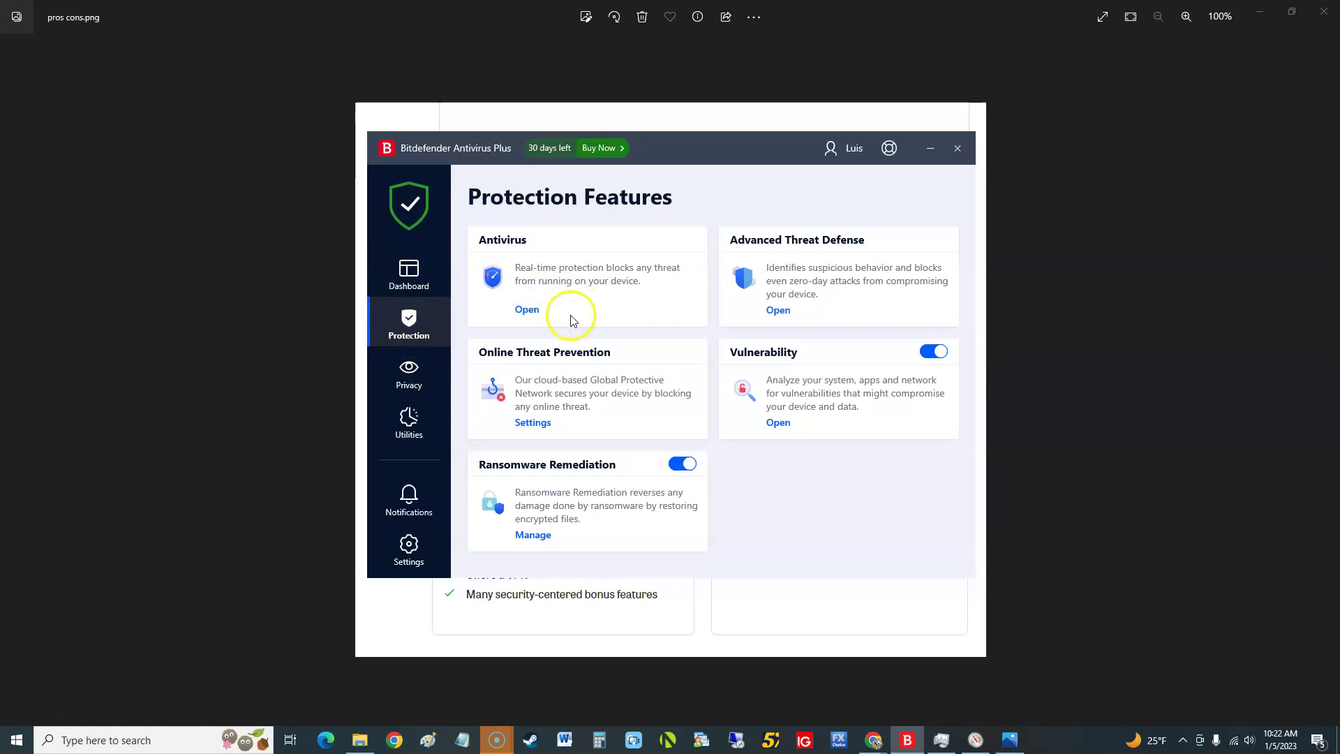
left_click(529, 314)
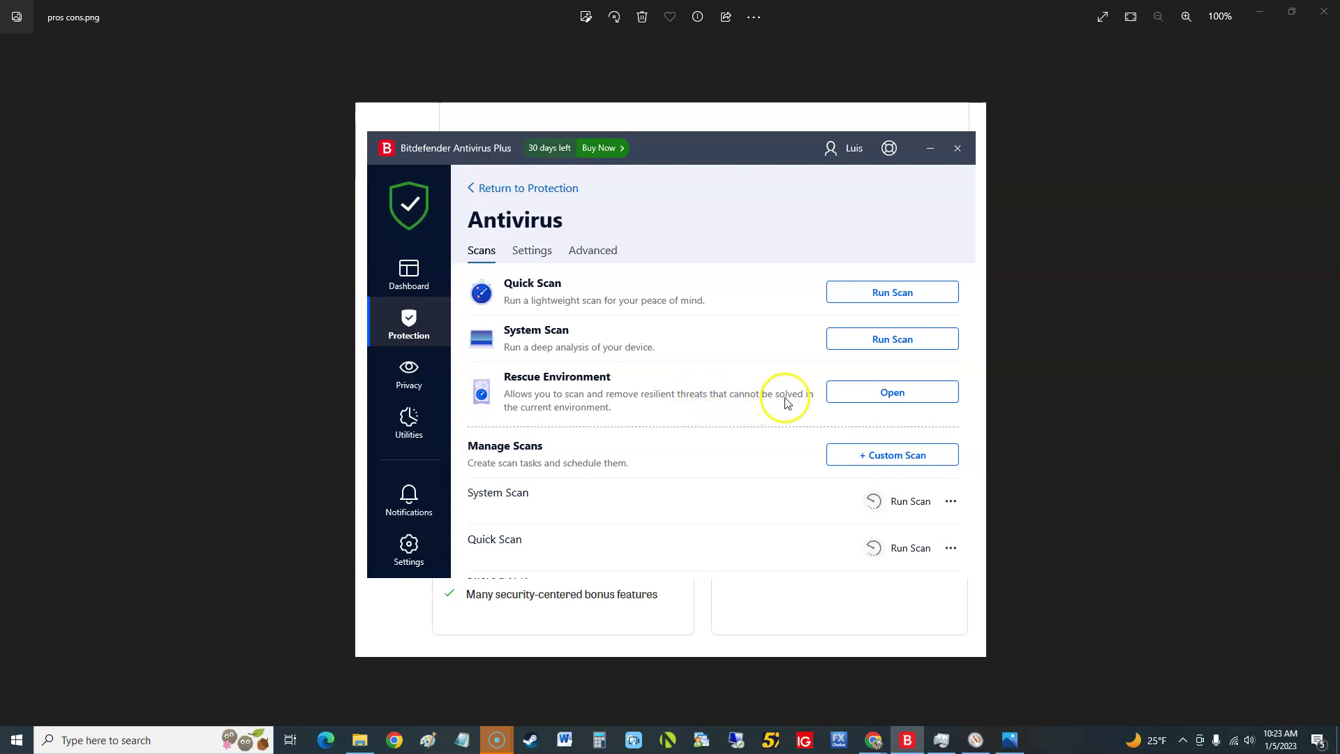
left_click(858, 391)
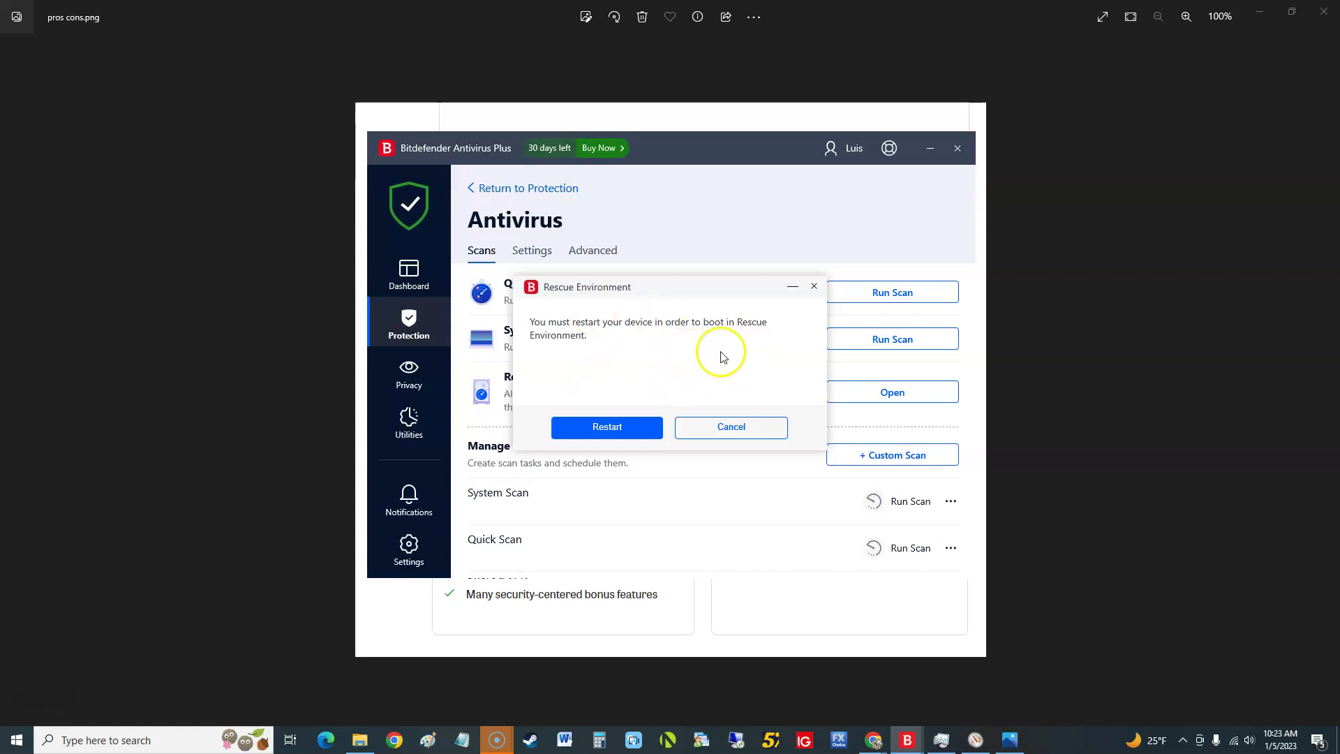
left_click(814, 287)
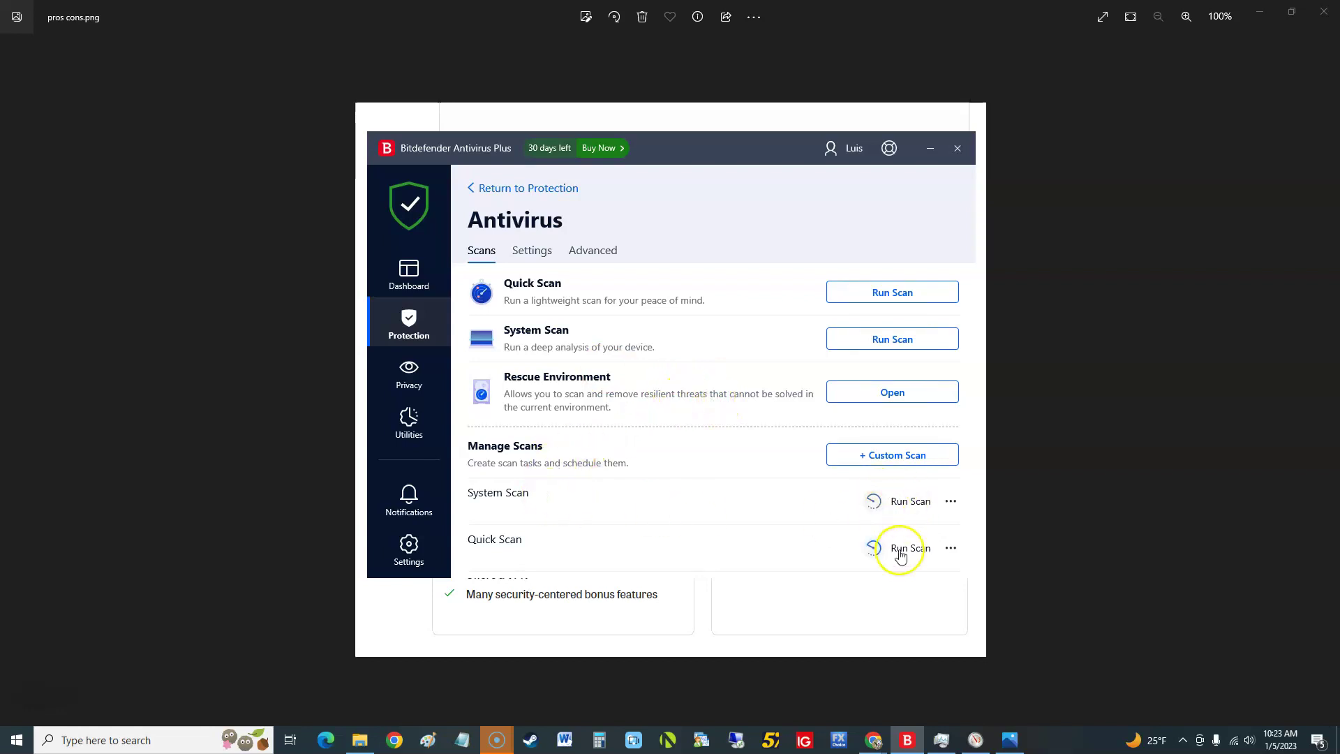
Start a custom scan task, cancel it, and move to Privacy Features
left_click(850, 450)
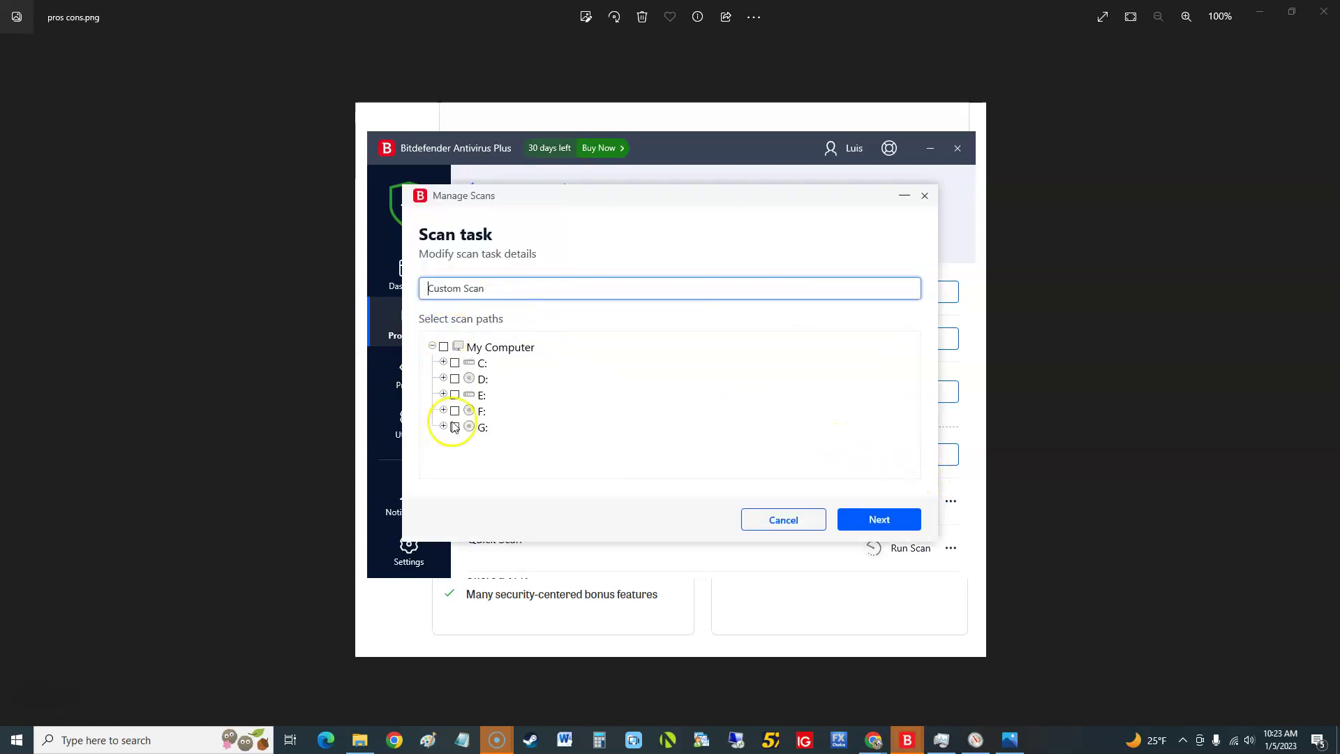
left_click(925, 197)
left_click(438, 380)
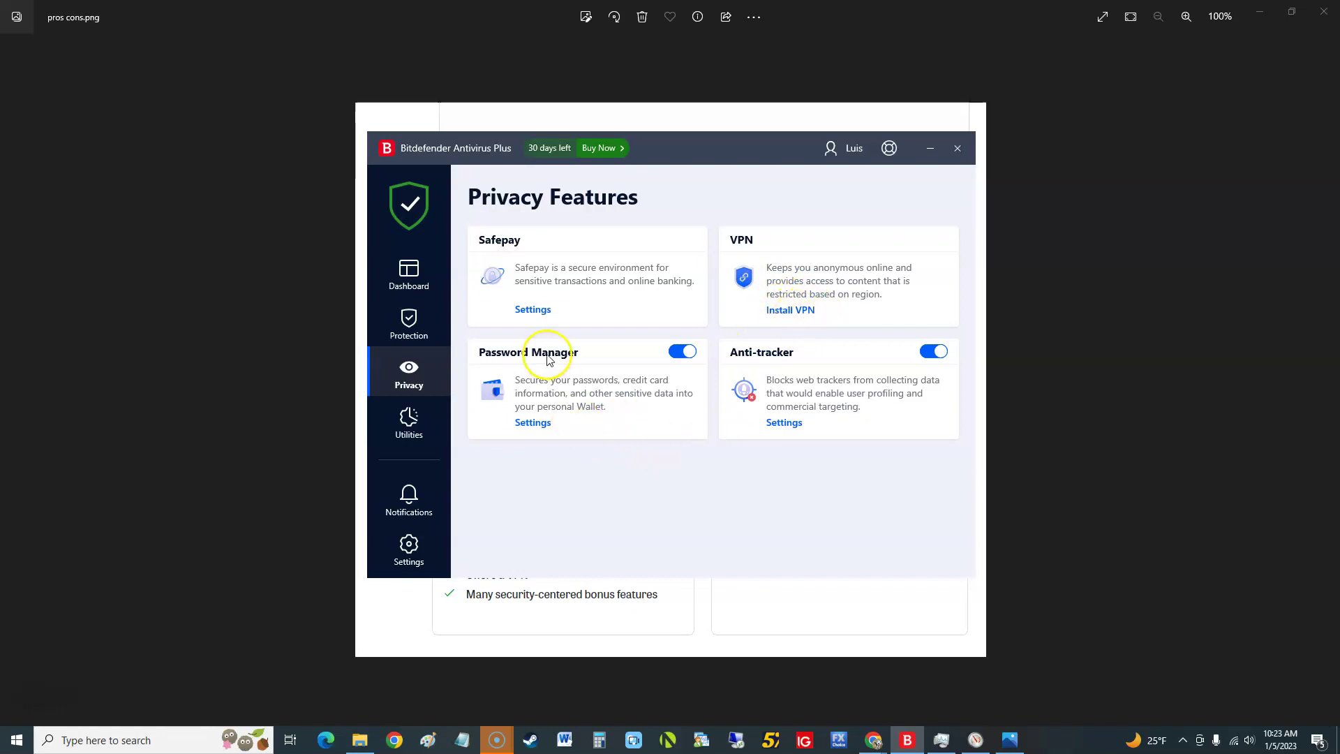
Unlock the test wallet in Password Manager with the master password and dismiss scan results
left_click(538, 425)
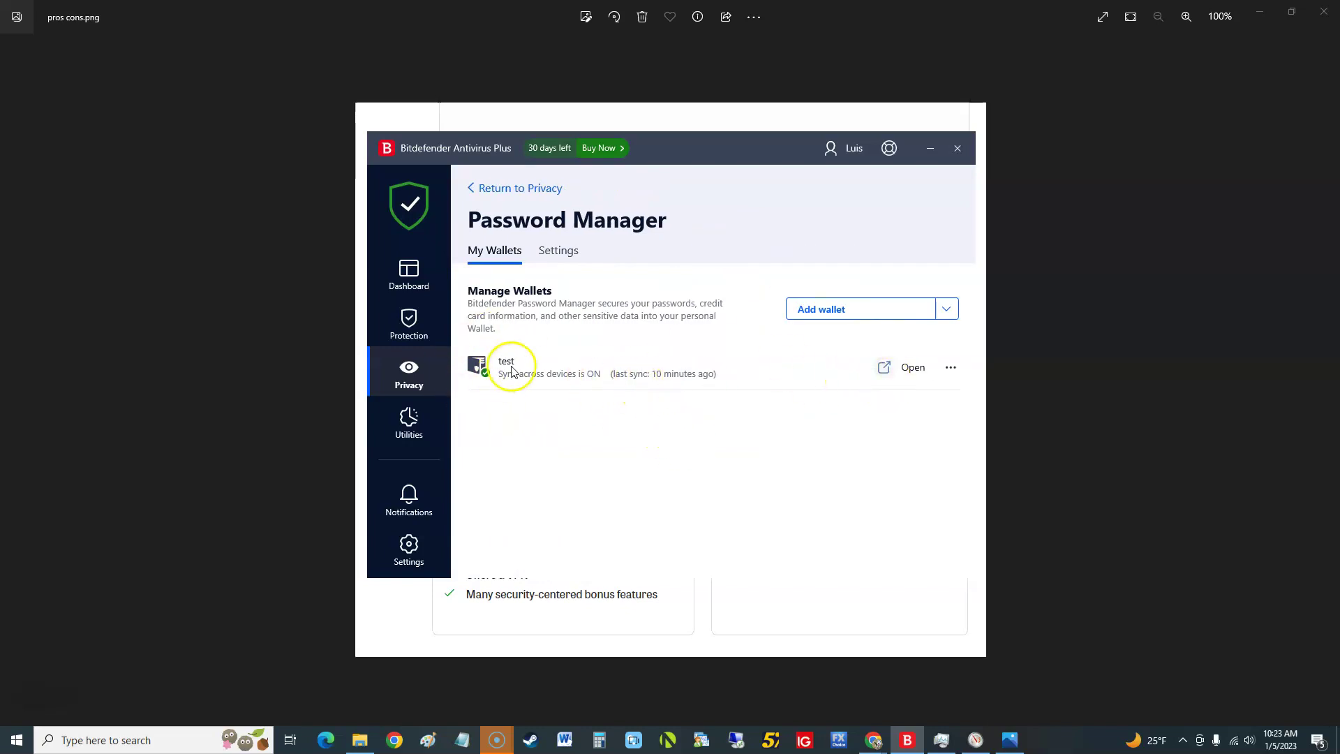
left_click(893, 373)
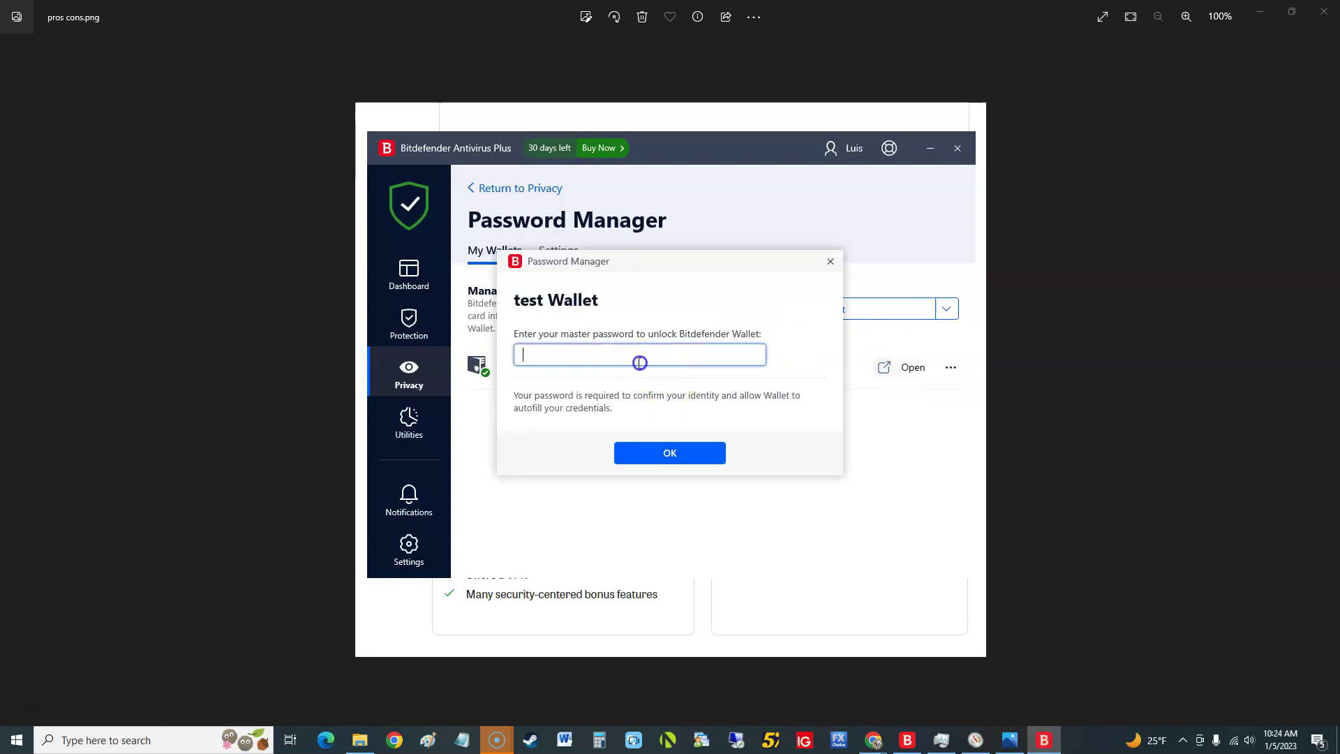
type("•••")
left_click(682, 454)
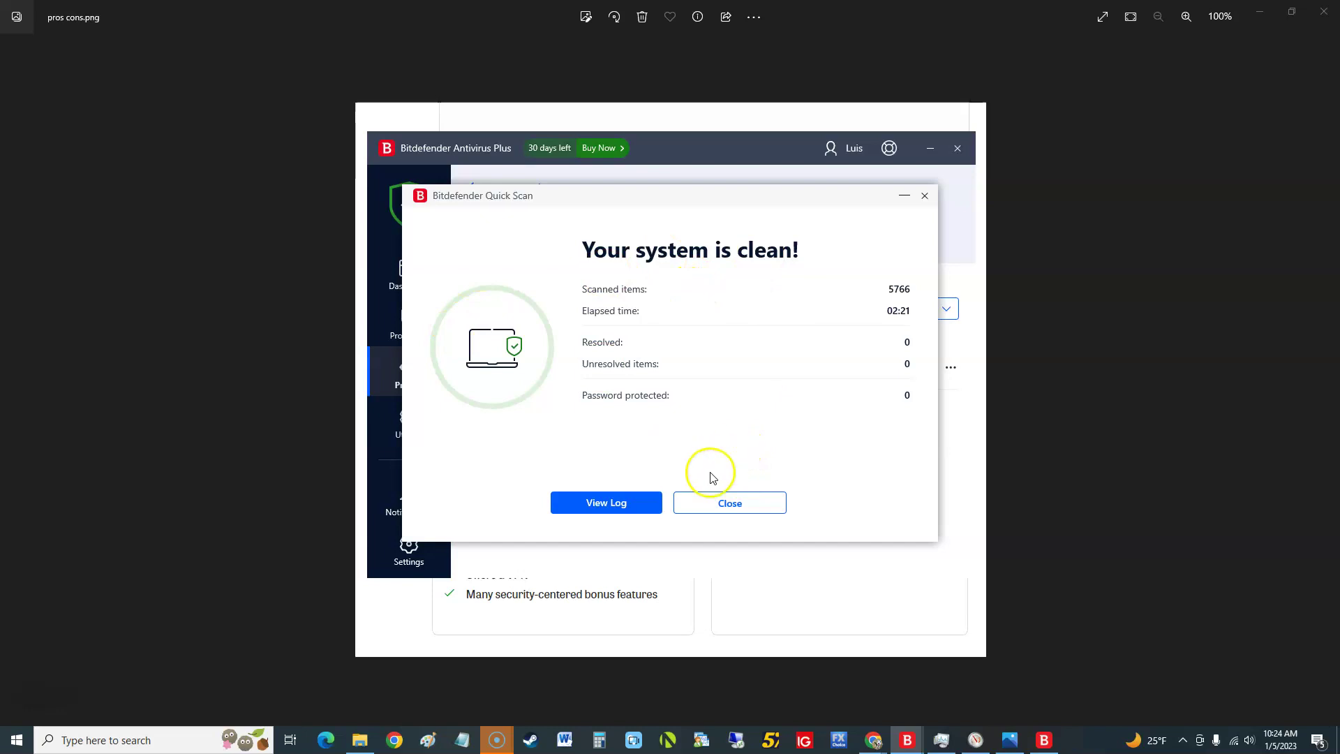
left_click(727, 509)
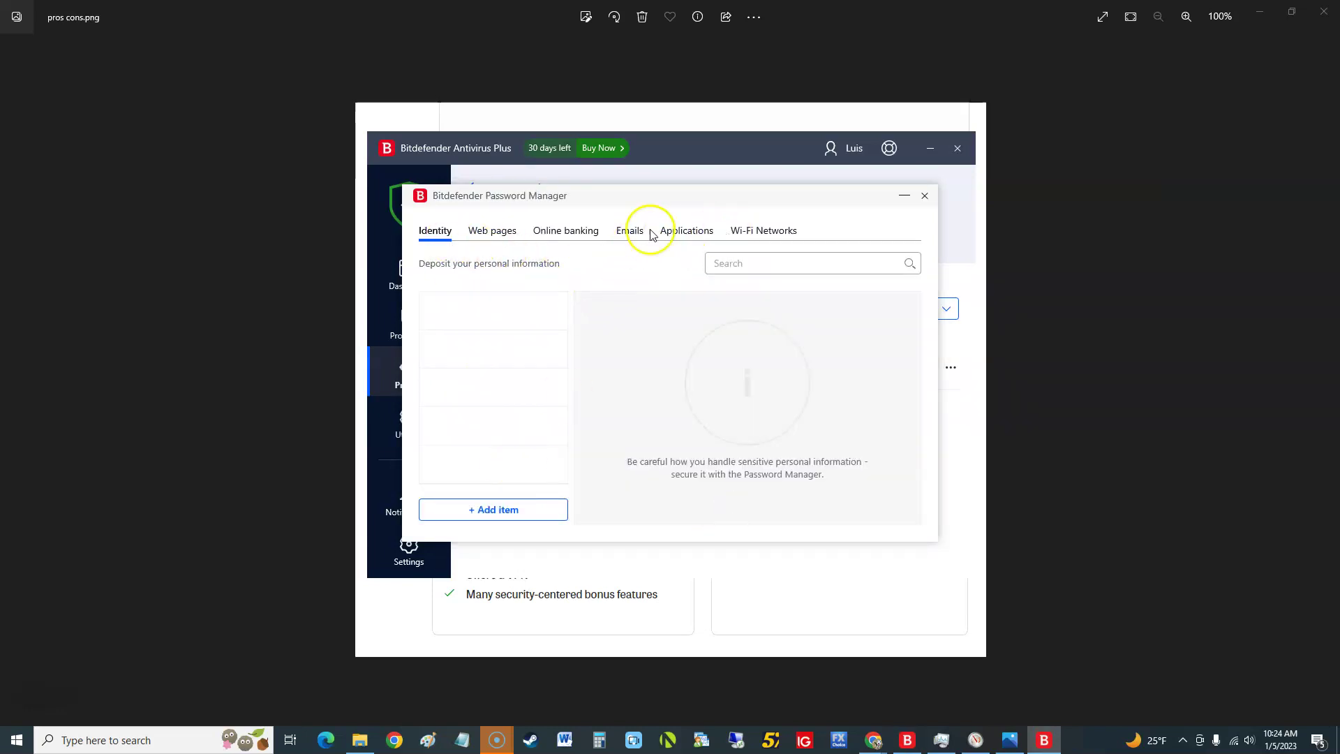
Inspect the online banking new-card form, discard it unsaved, and close the wallet
left_click(571, 231)
left_click(496, 511)
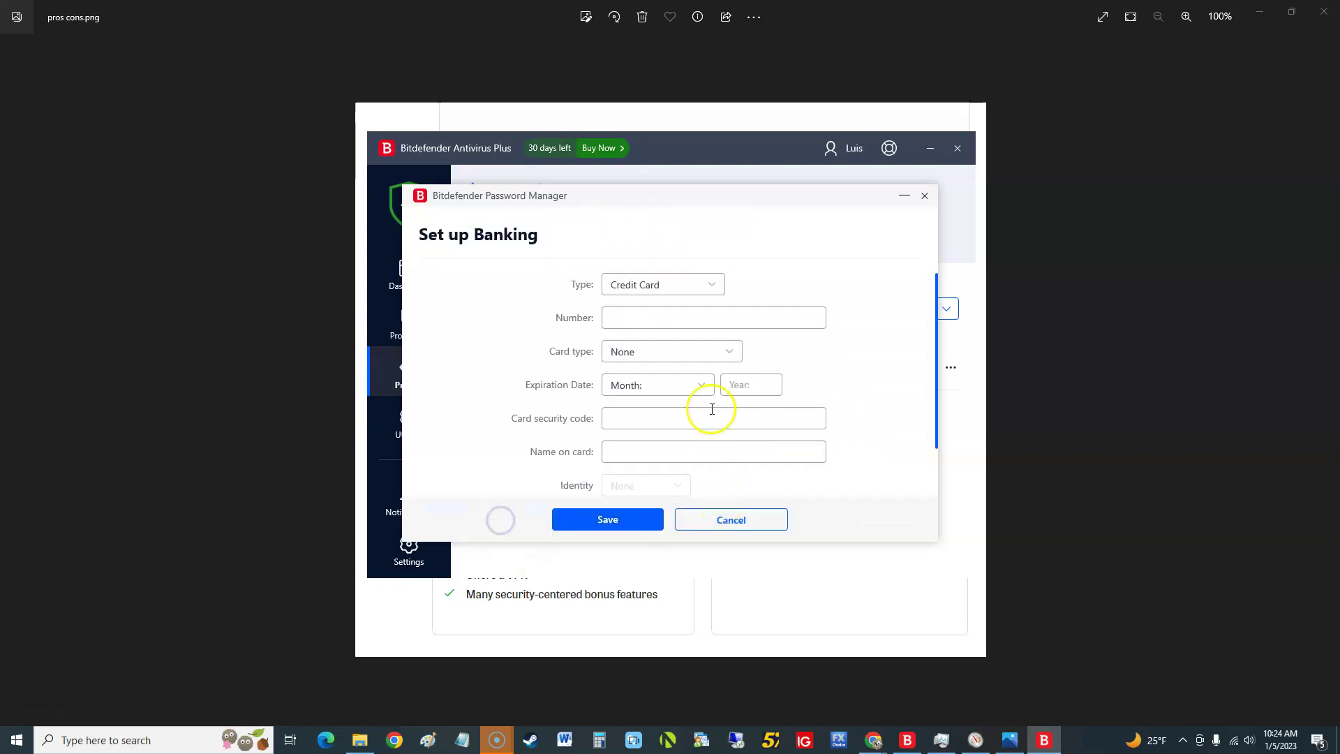
left_click(660, 322)
scroll(704, 340, "down", 1)
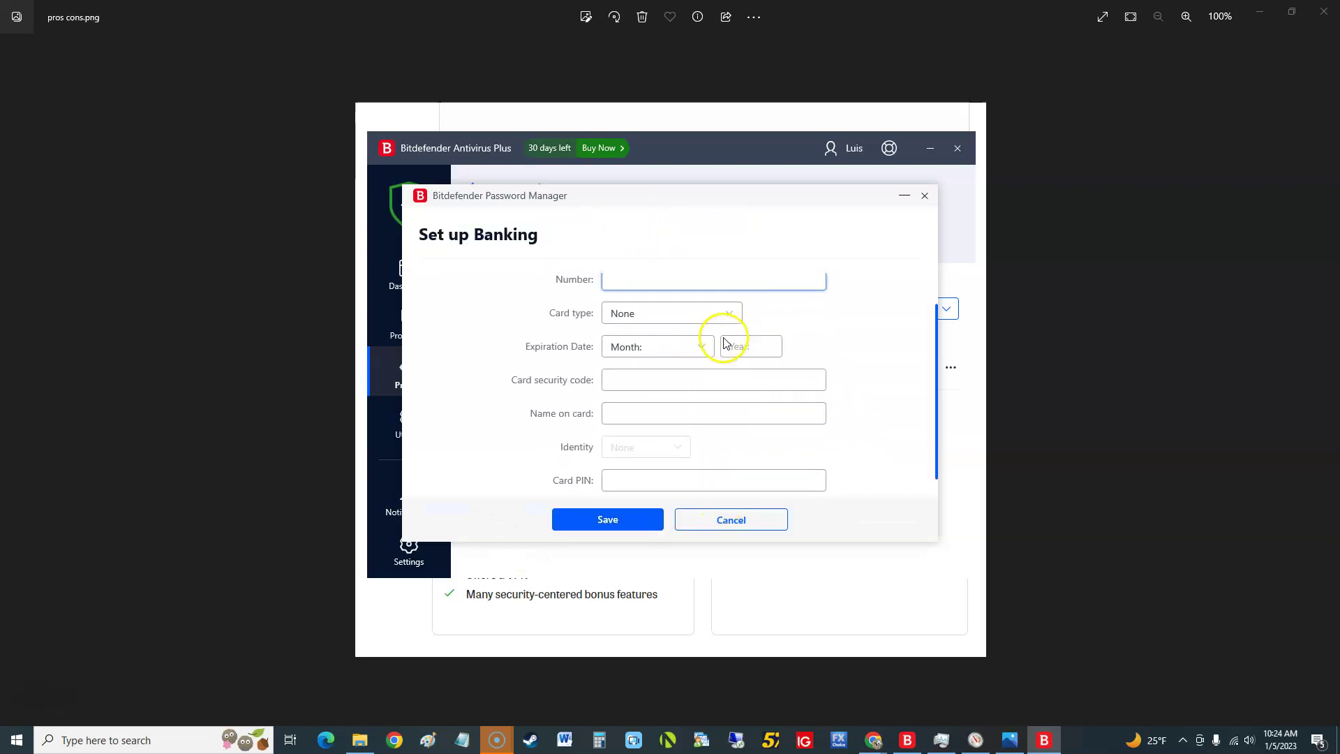
left_click(661, 305)
left_click(860, 360)
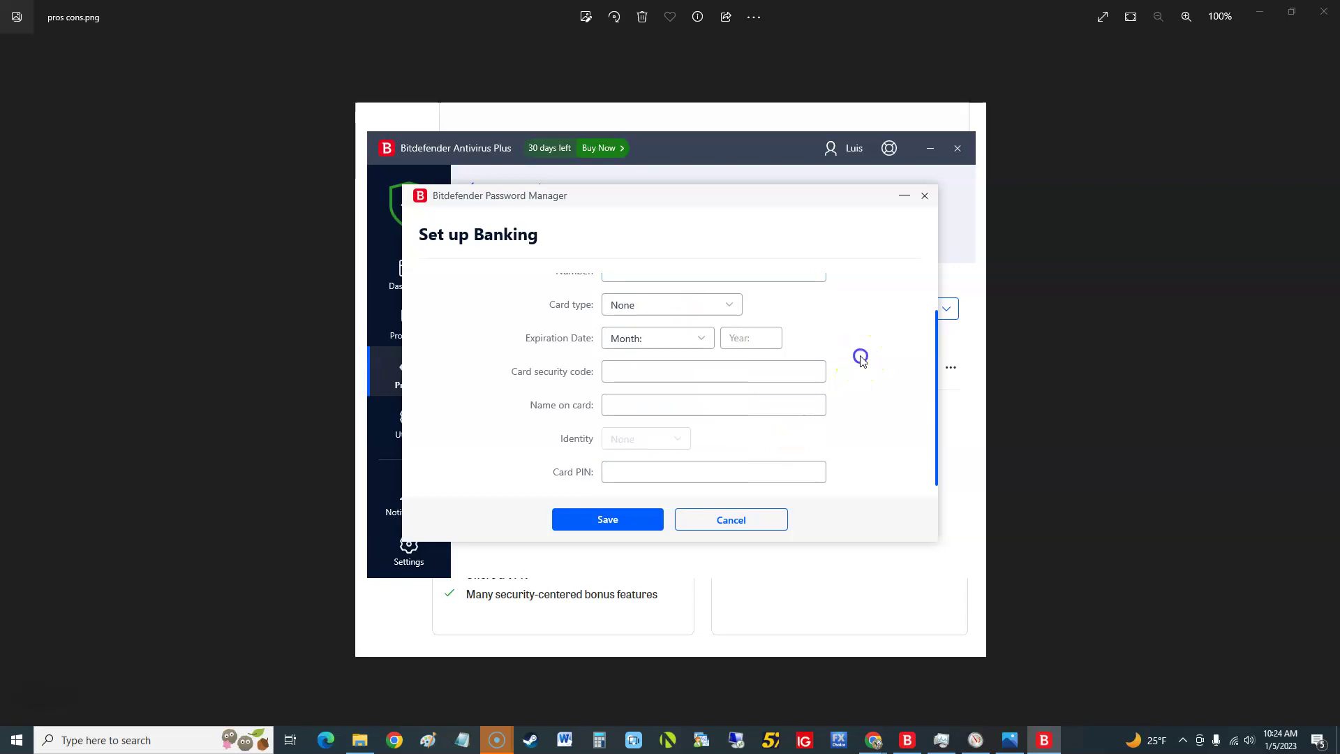
scroll(723, 381, "down", 1)
left_click(662, 366)
left_click(725, 521)
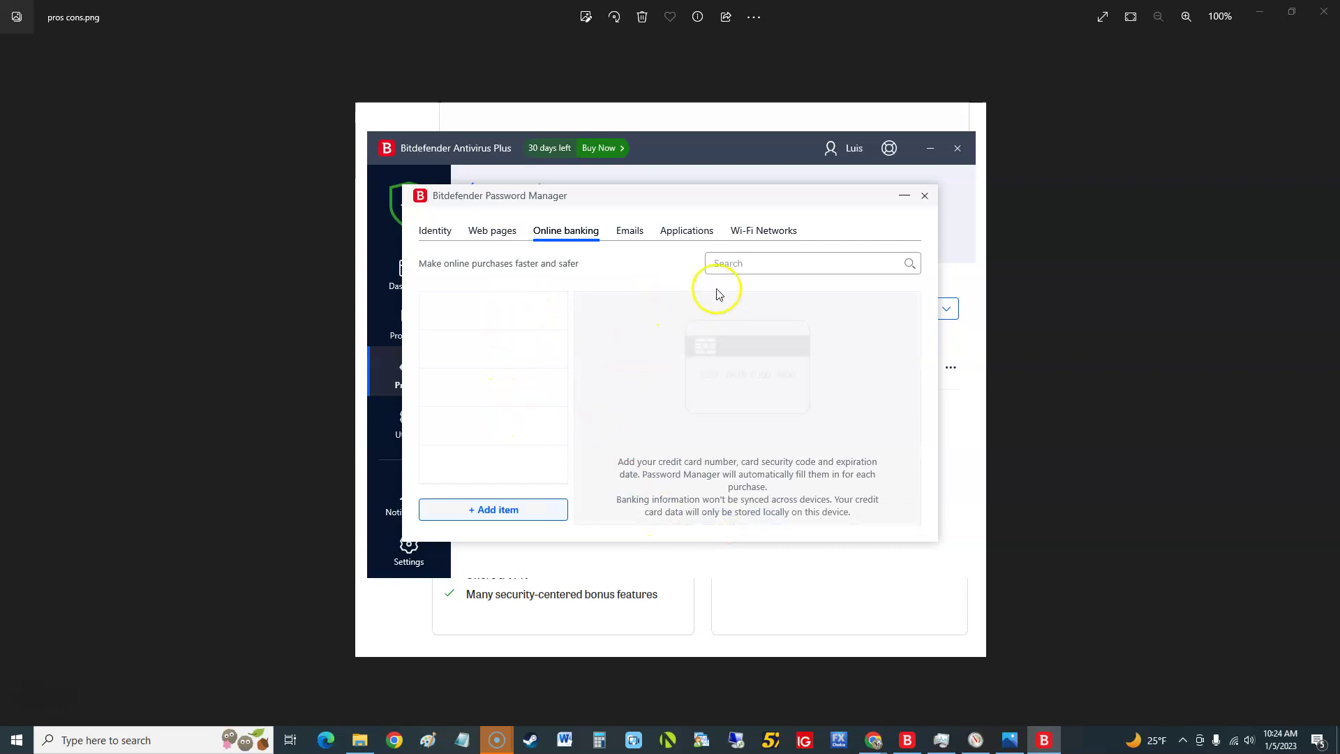
left_click(924, 199)
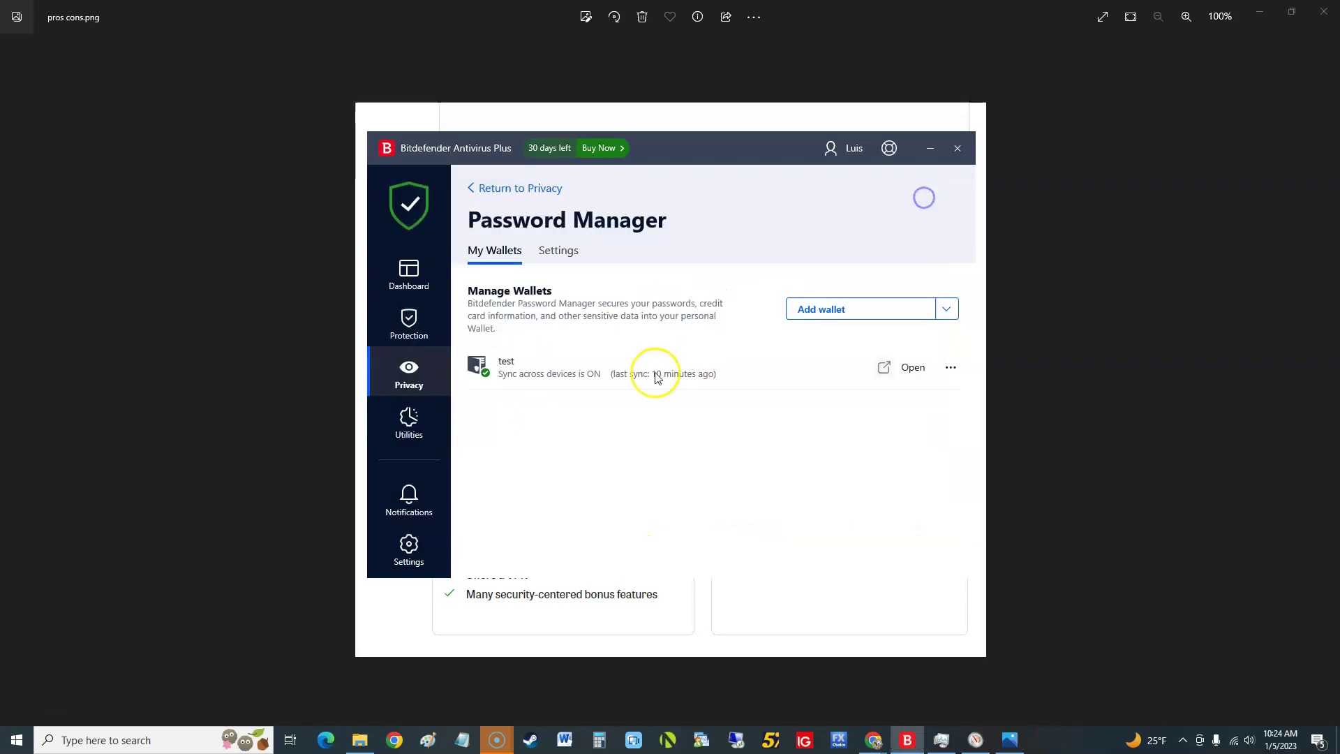
Review Anti-tracker's browser add-on page, close it, and return to Privacy with the window lowered
left_click(414, 386)
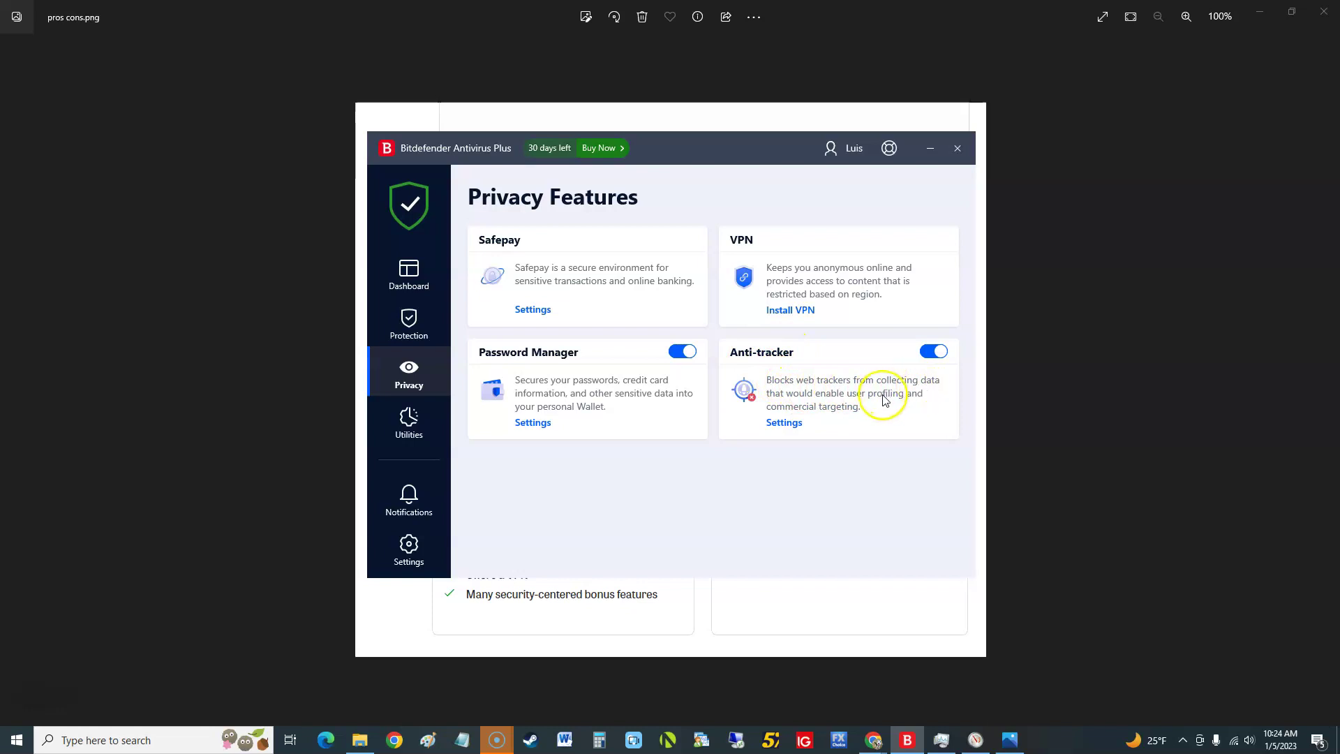
left_click(776, 423)
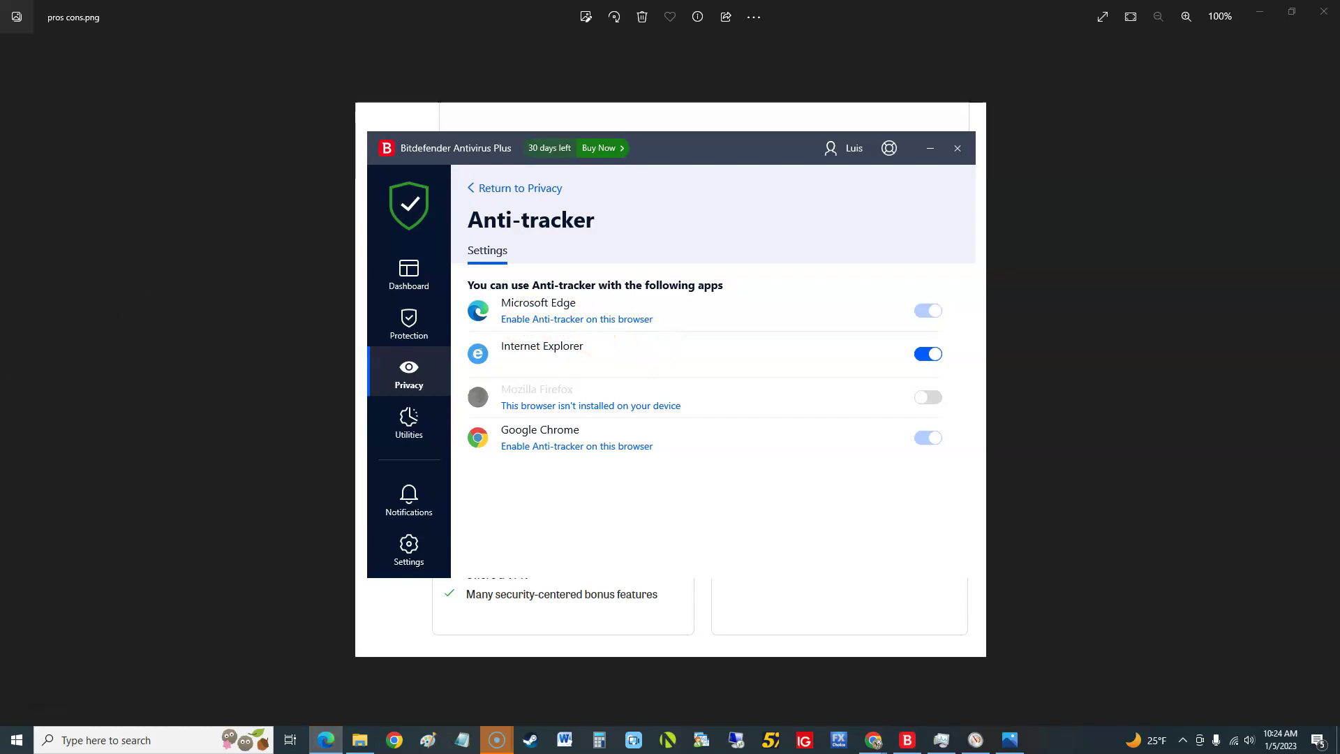
left_click_drag(0, 128, 676, 119)
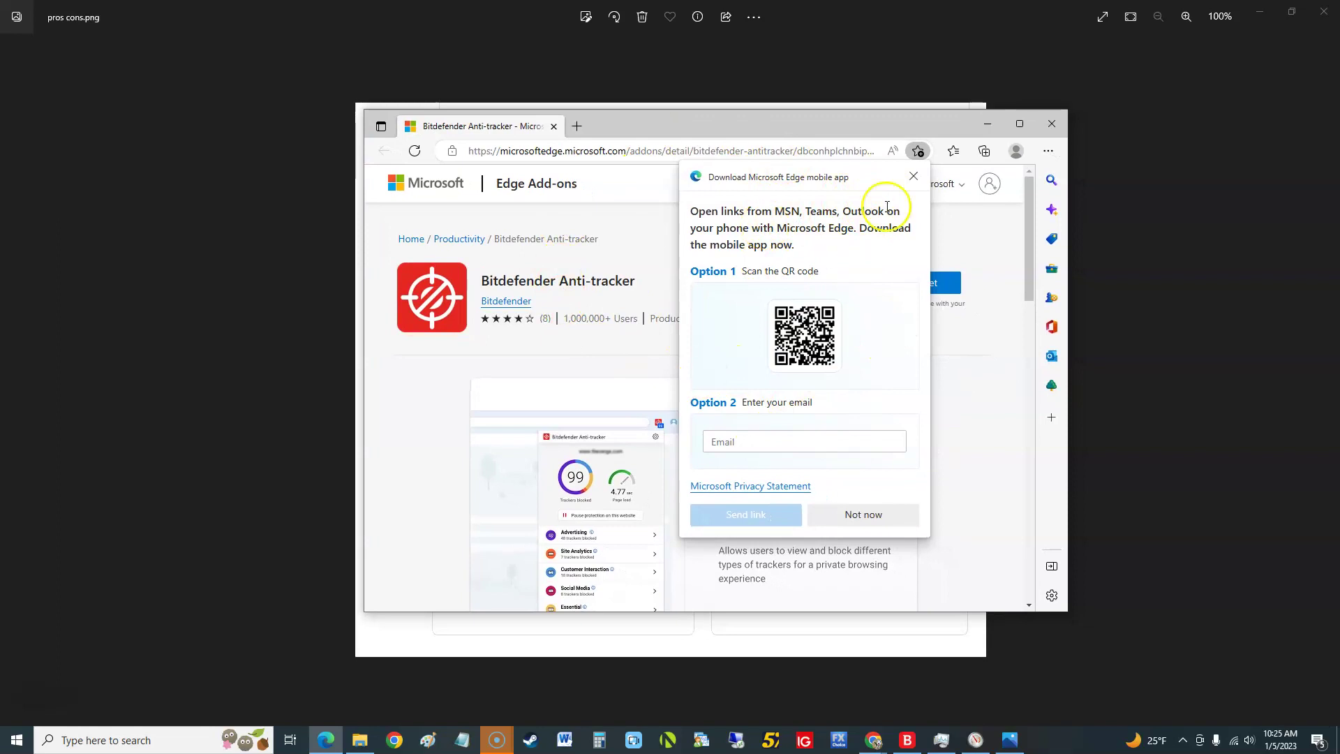
left_click(908, 182)
left_click(1052, 123)
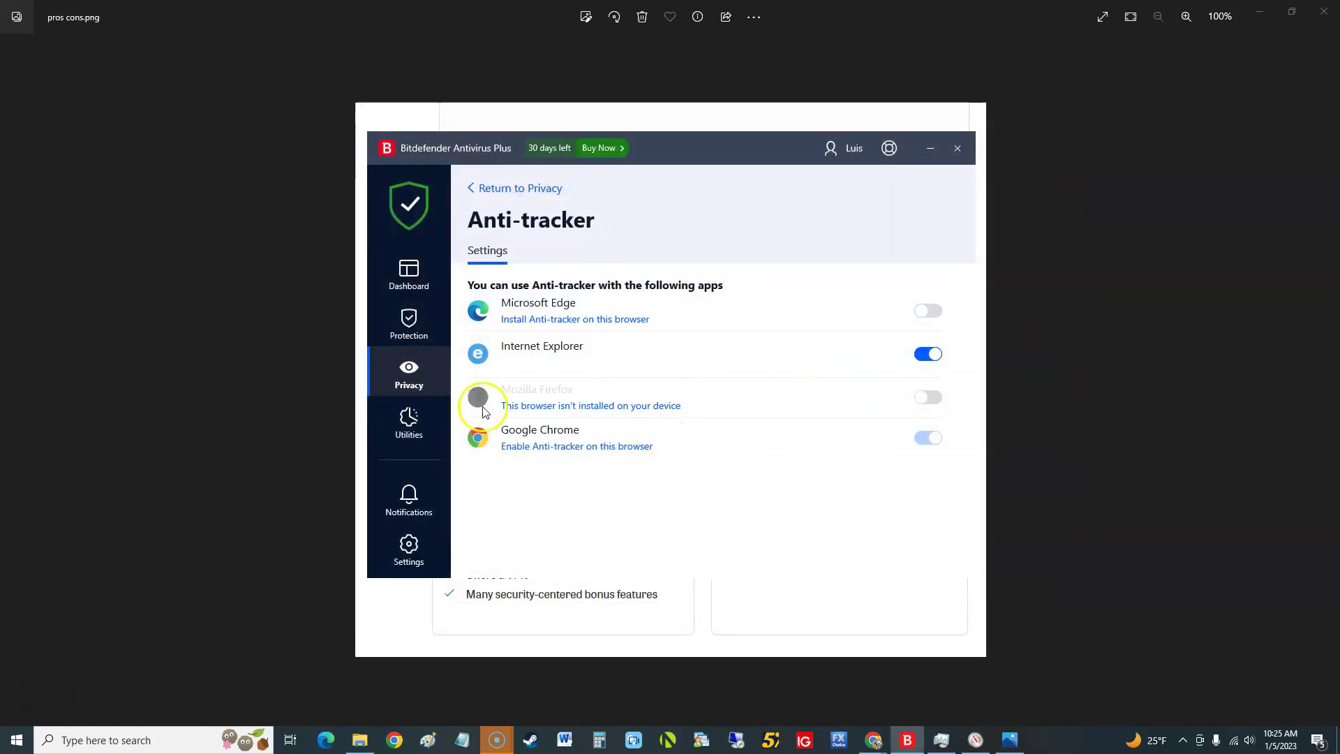
left_click(435, 375)
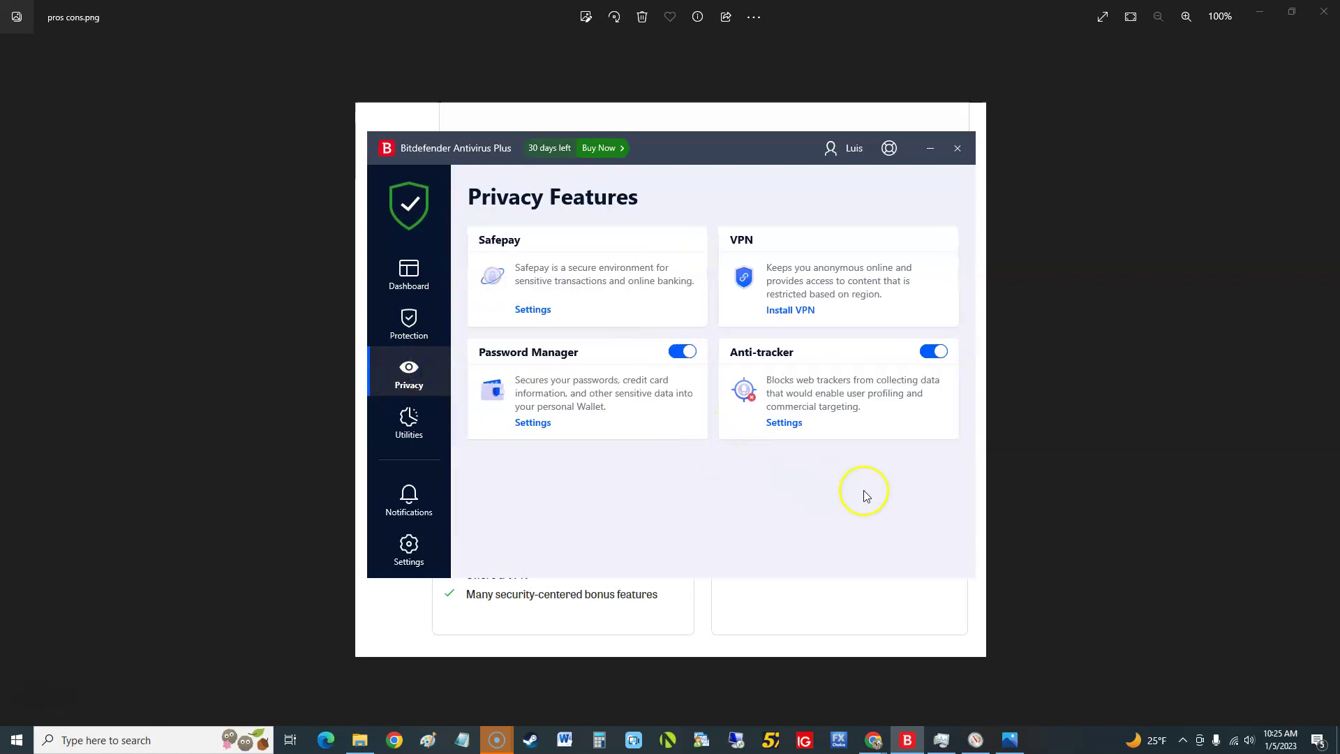
left_click_drag(688, 146, 693, 188)
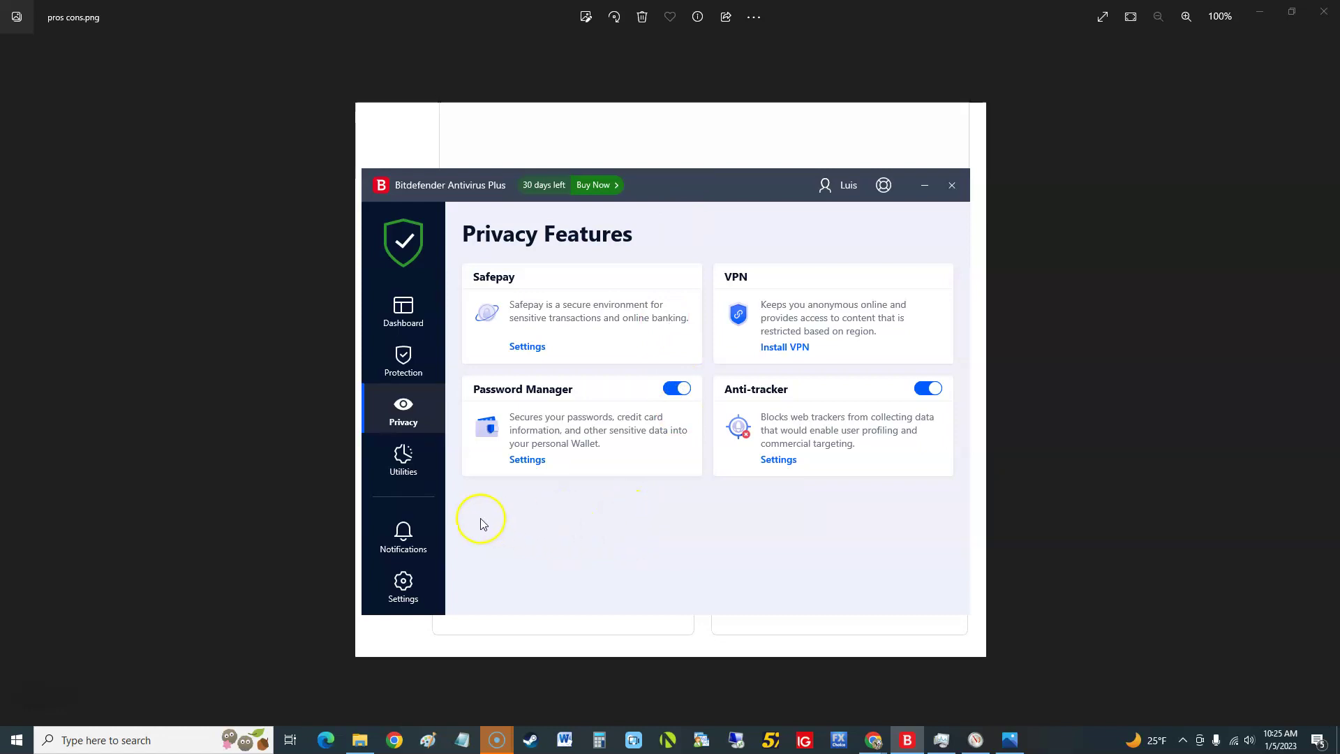
Browse Profiles settings and Game Profile options unchanged, then return to Utilities
left_click(408, 461)
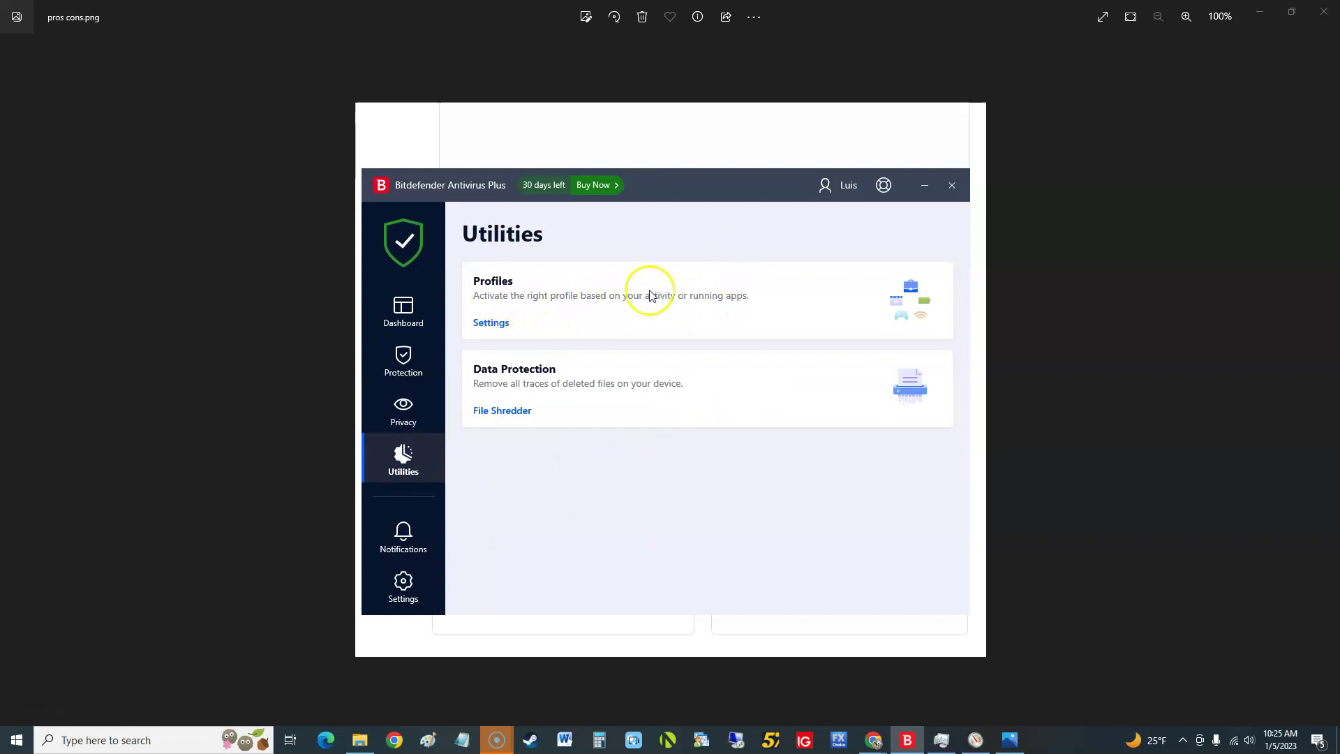
left_click(491, 322)
scroll(813, 429, "down", 1)
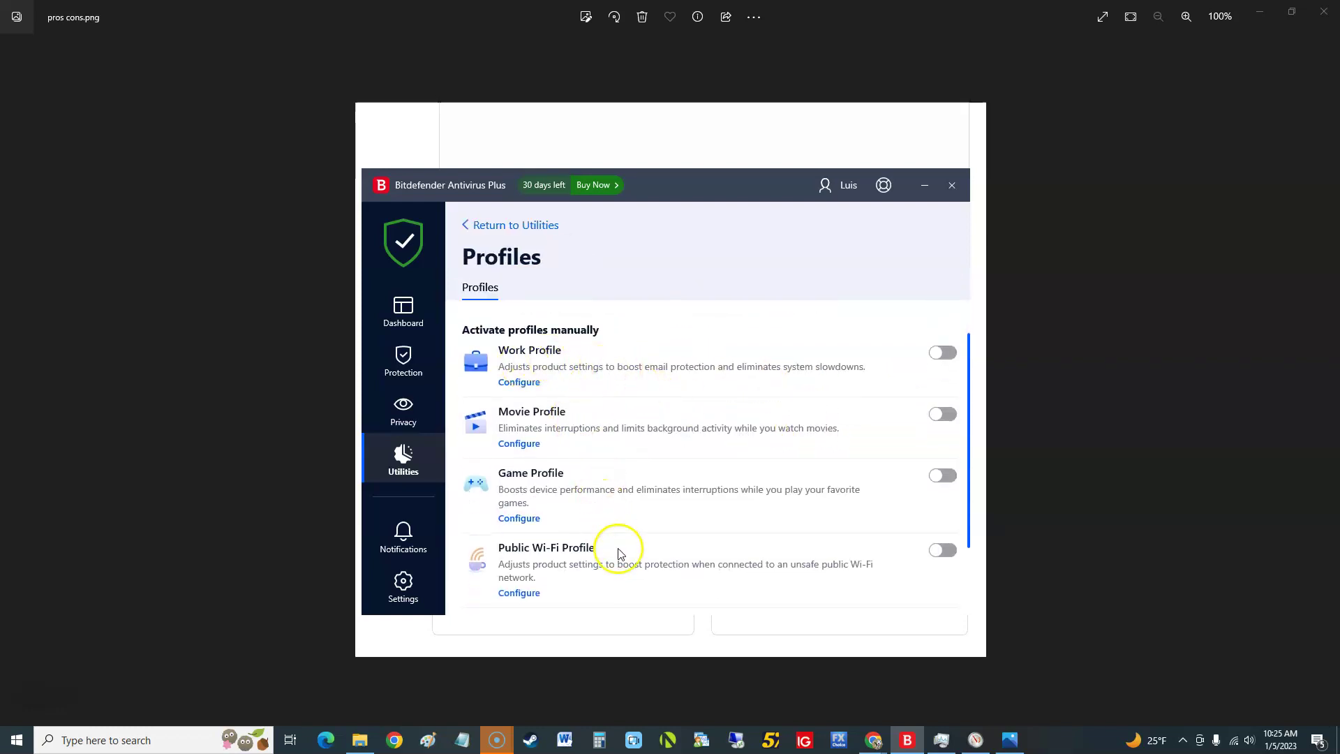
scroll(624, 547, "down", 2)
scroll(691, 542, "up", 2)
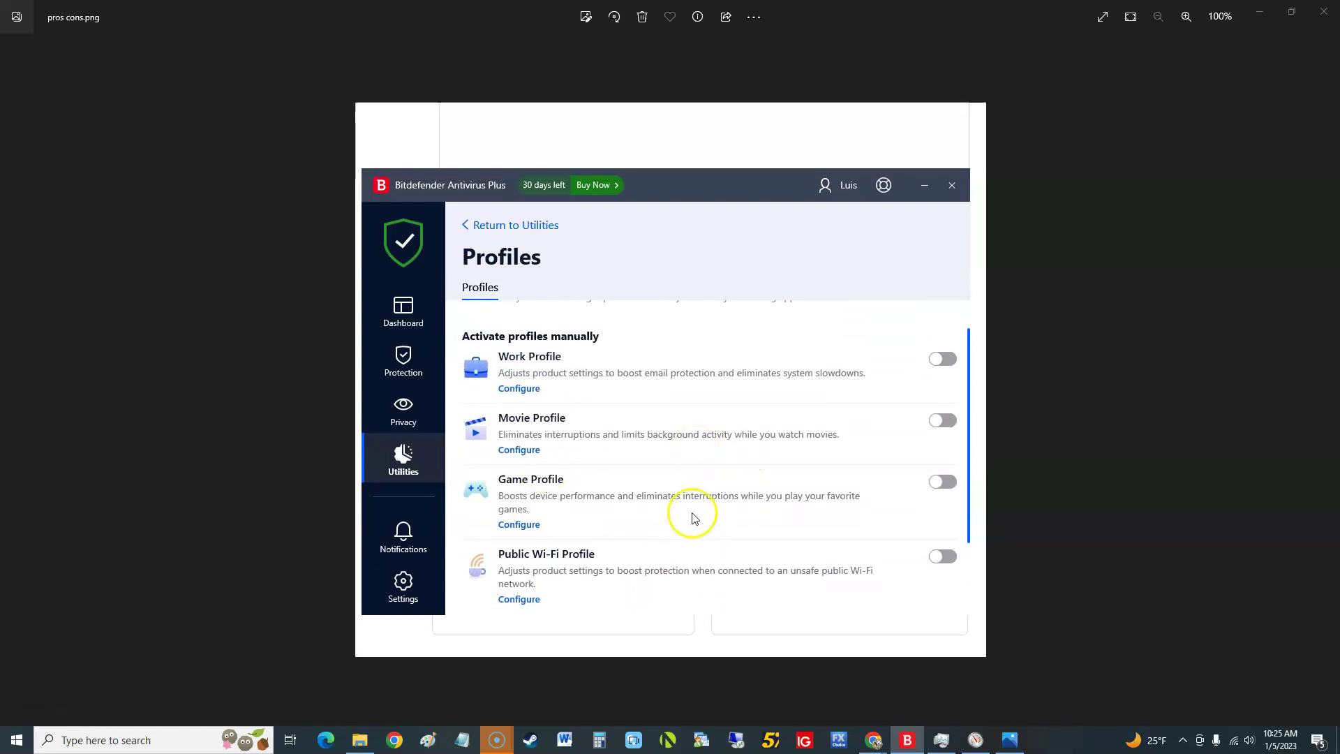
left_click(532, 524)
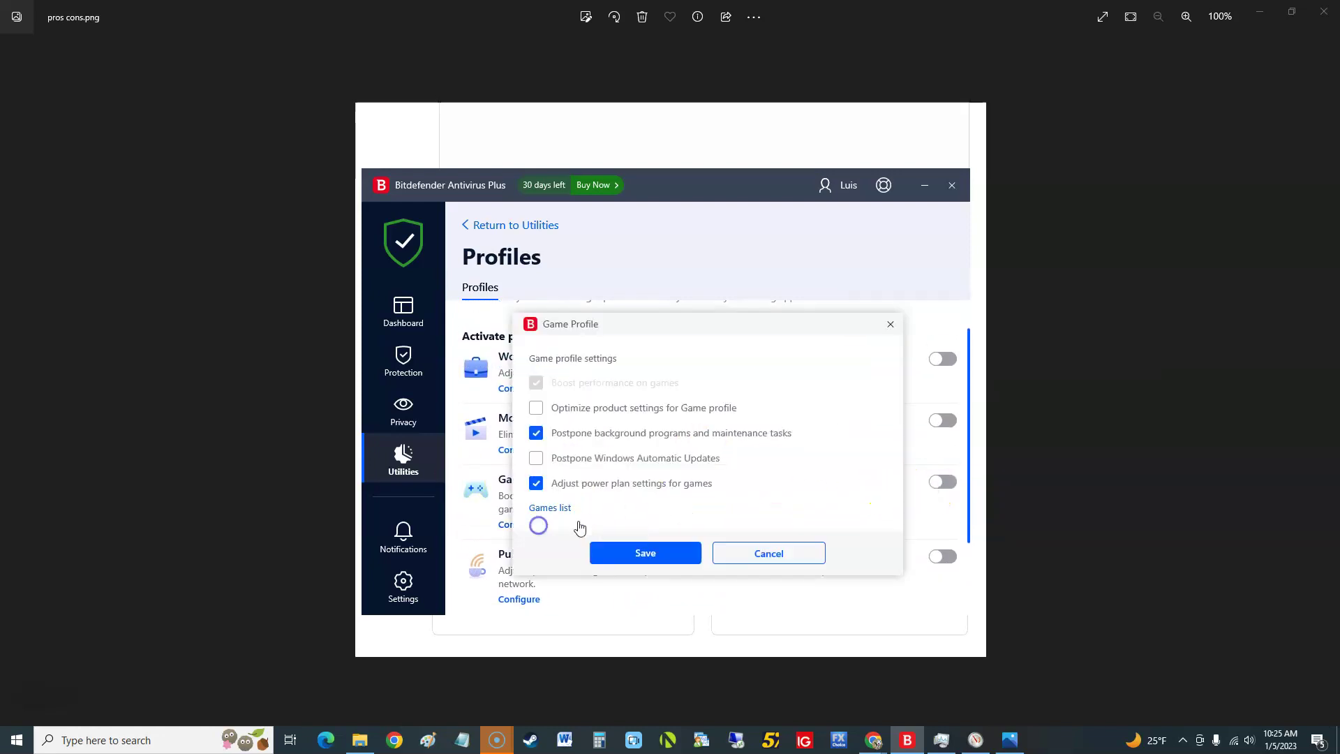
left_click(889, 328)
scroll(751, 479, "up", 1)
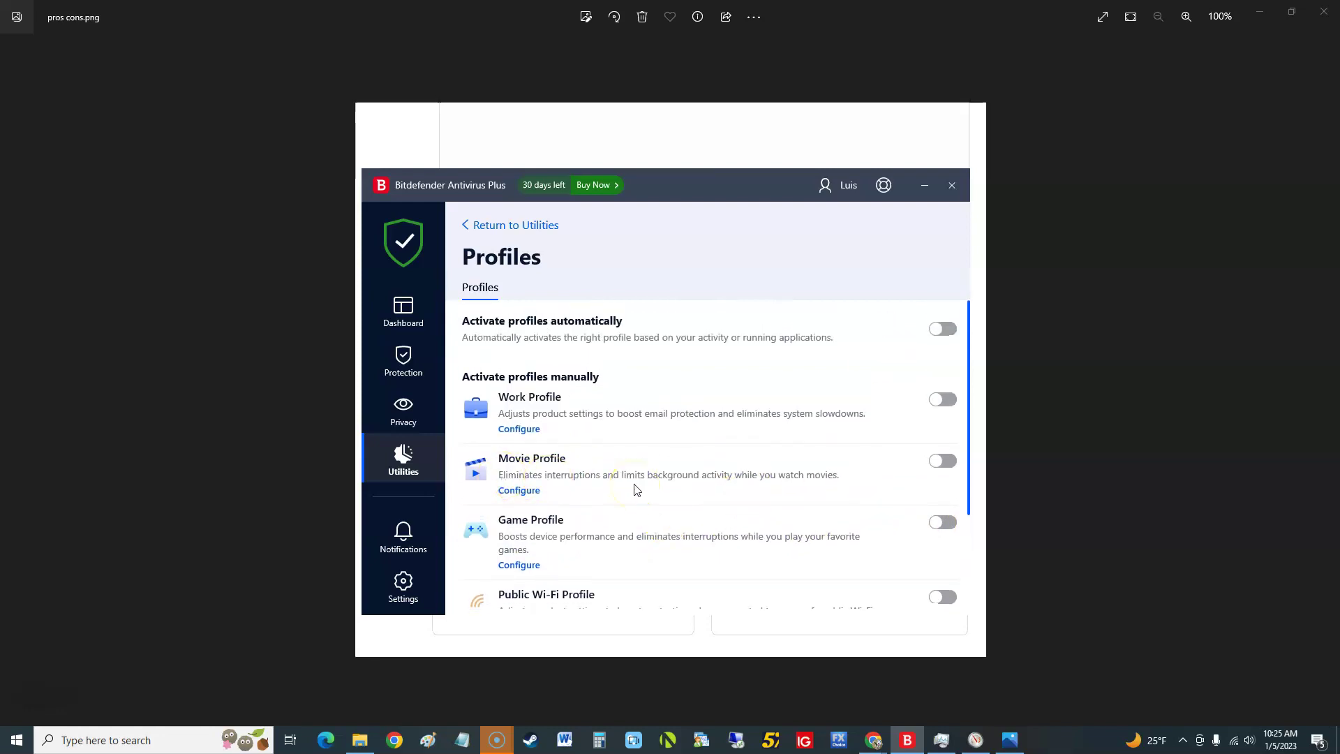
left_click(442, 478)
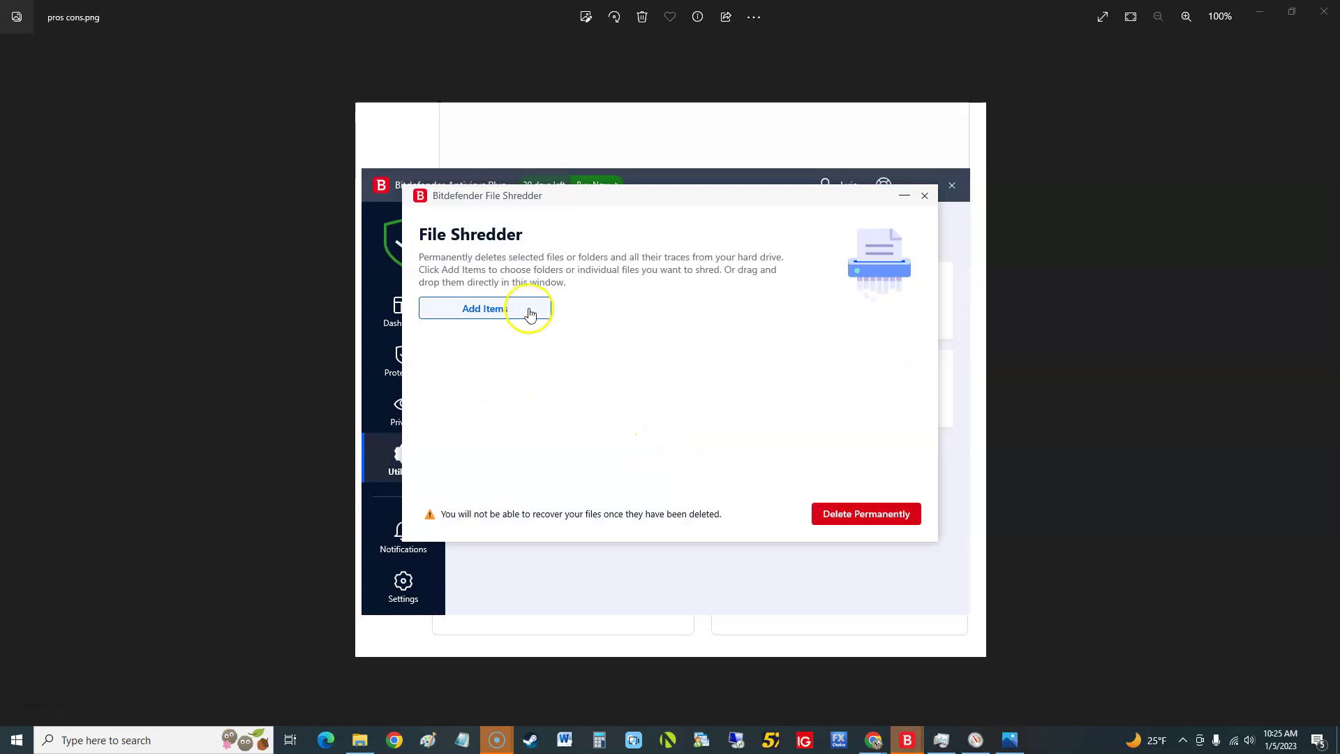
Cancel File Shredder's item picker, close the shredder, and open Notifications
left_click(469, 300)
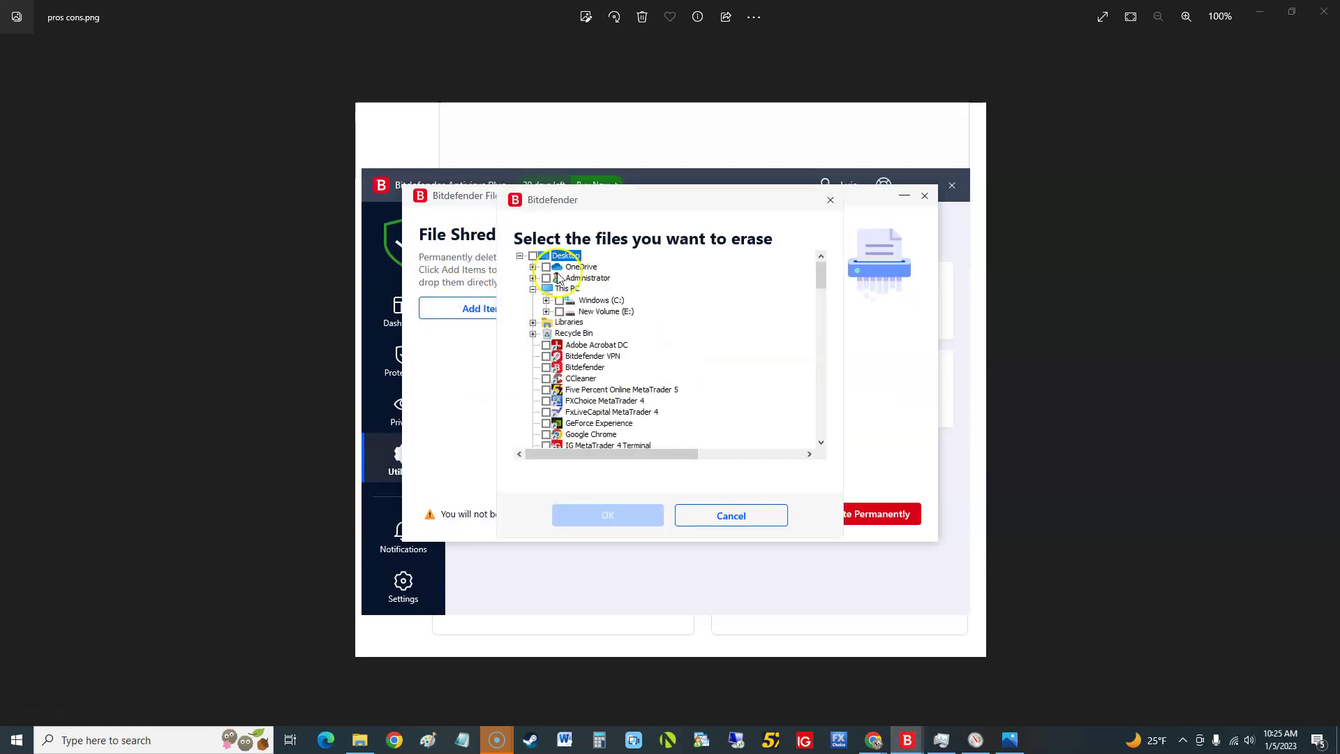
left_click(725, 516)
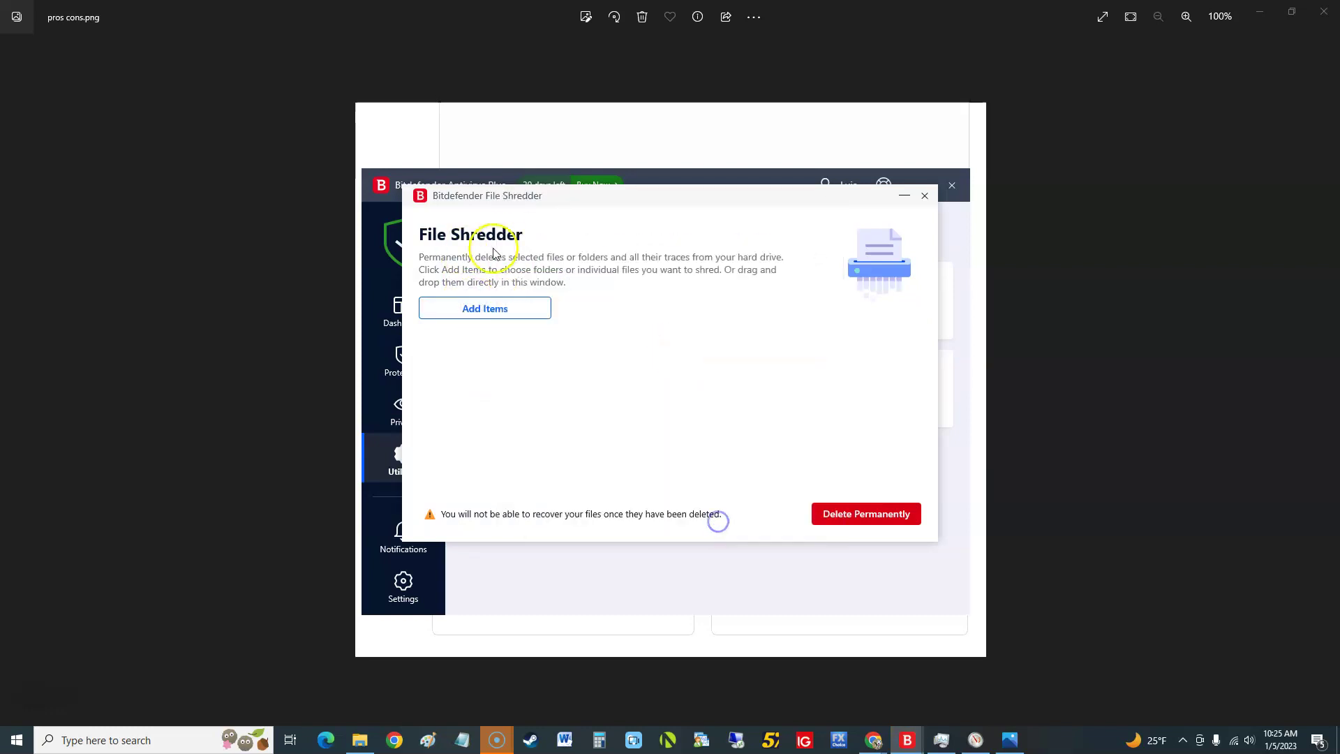
left_click(921, 198)
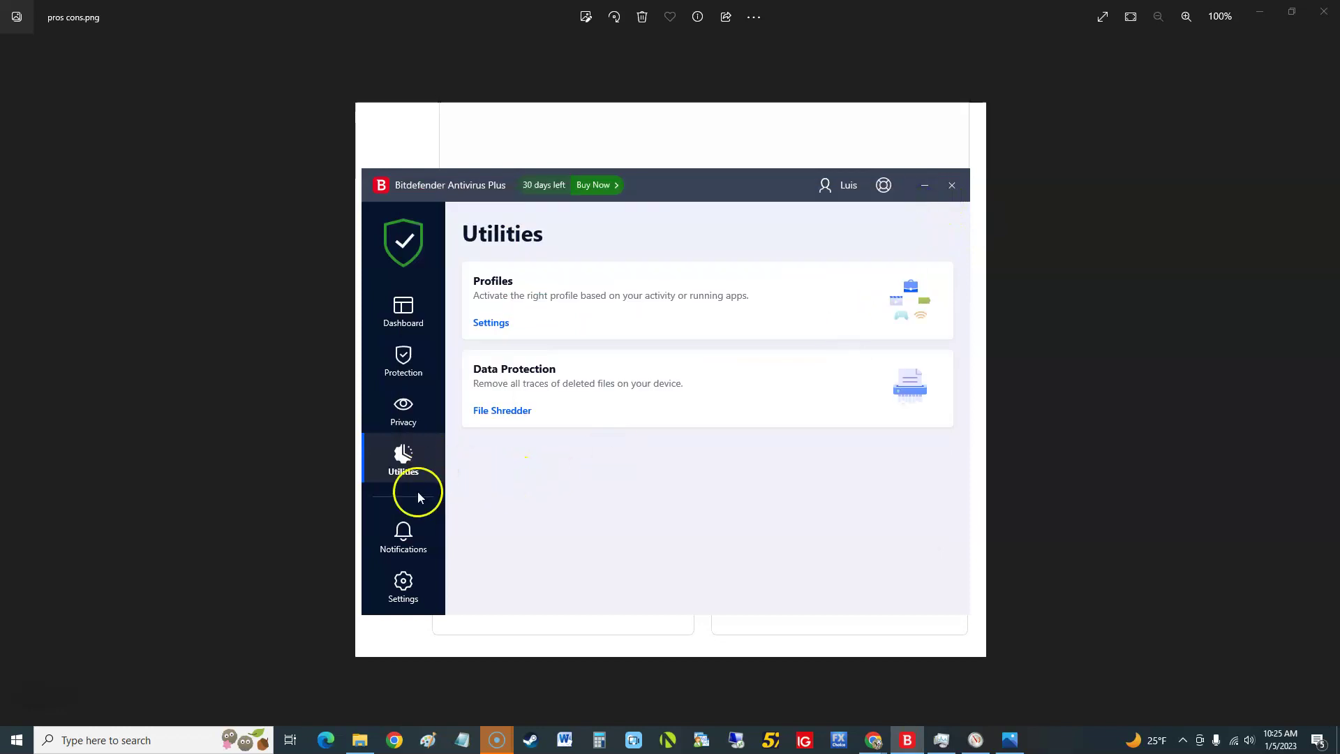
left_click(403, 534)
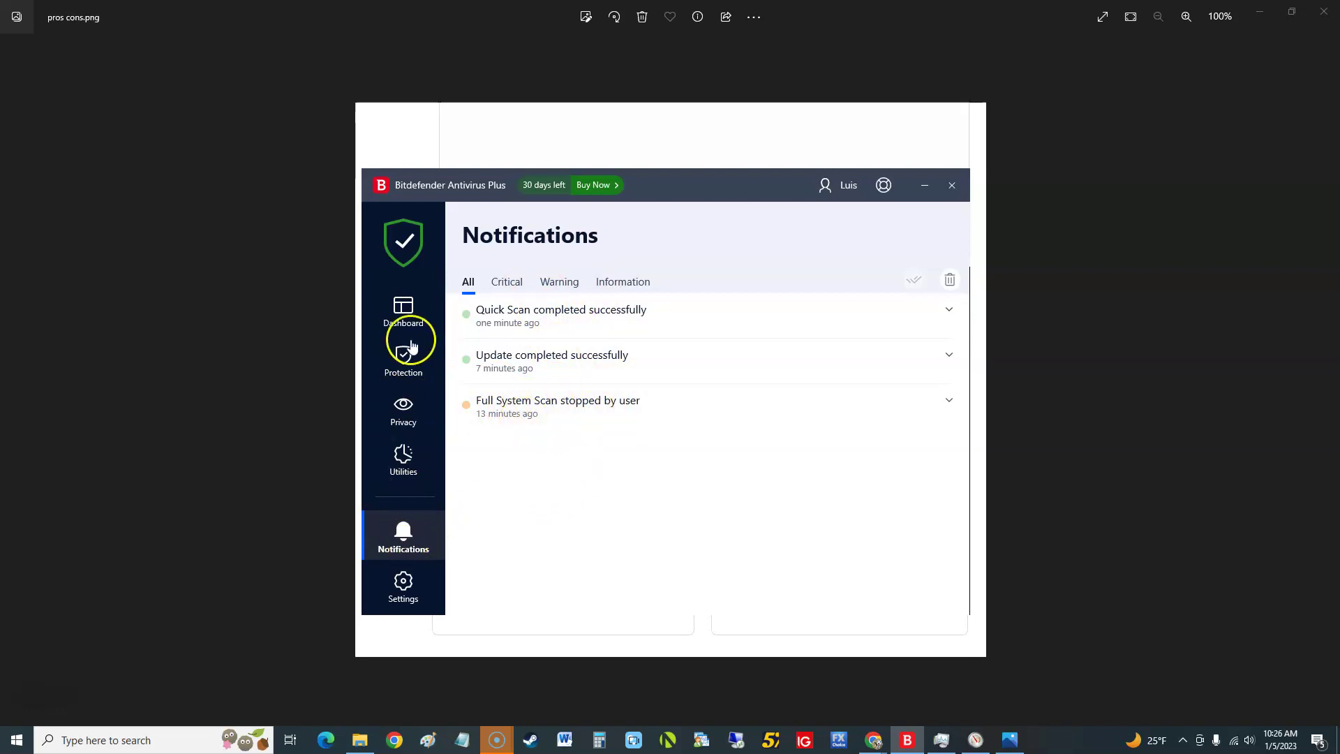
left_click(411, 320)
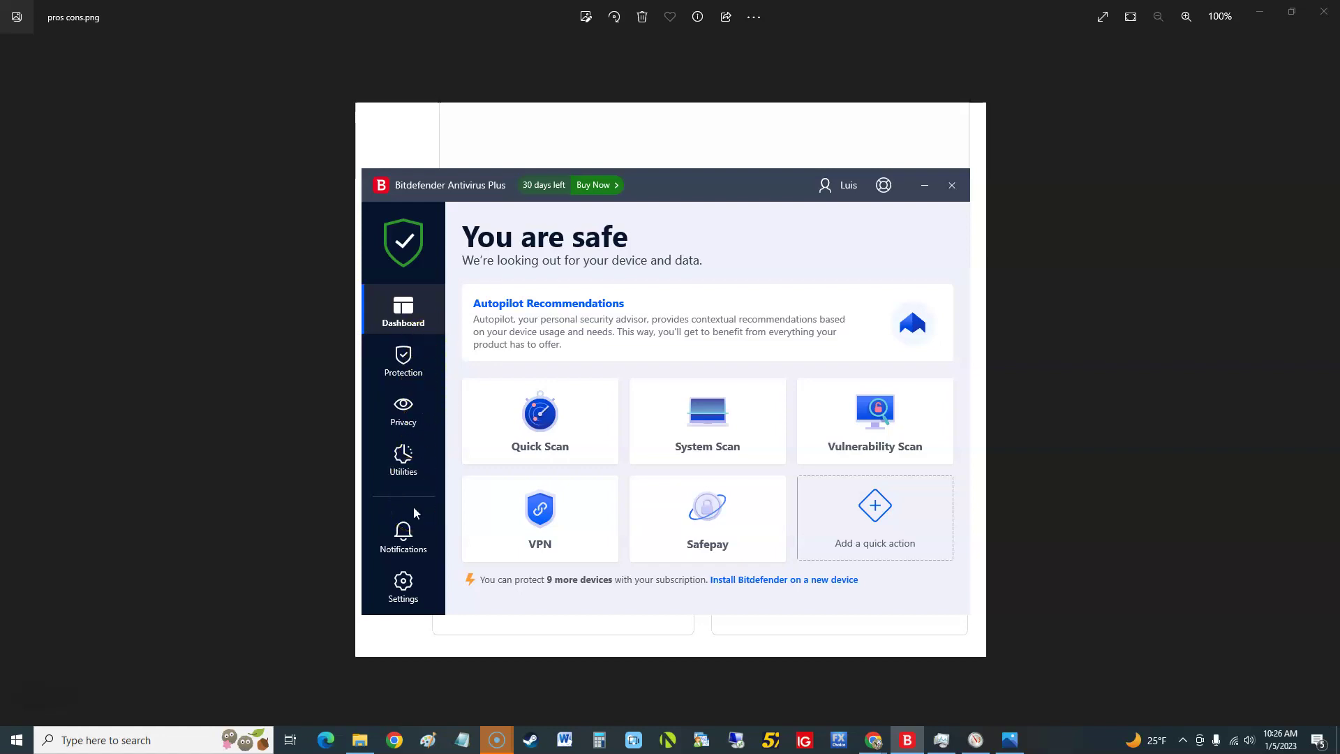
left_click(408, 534)
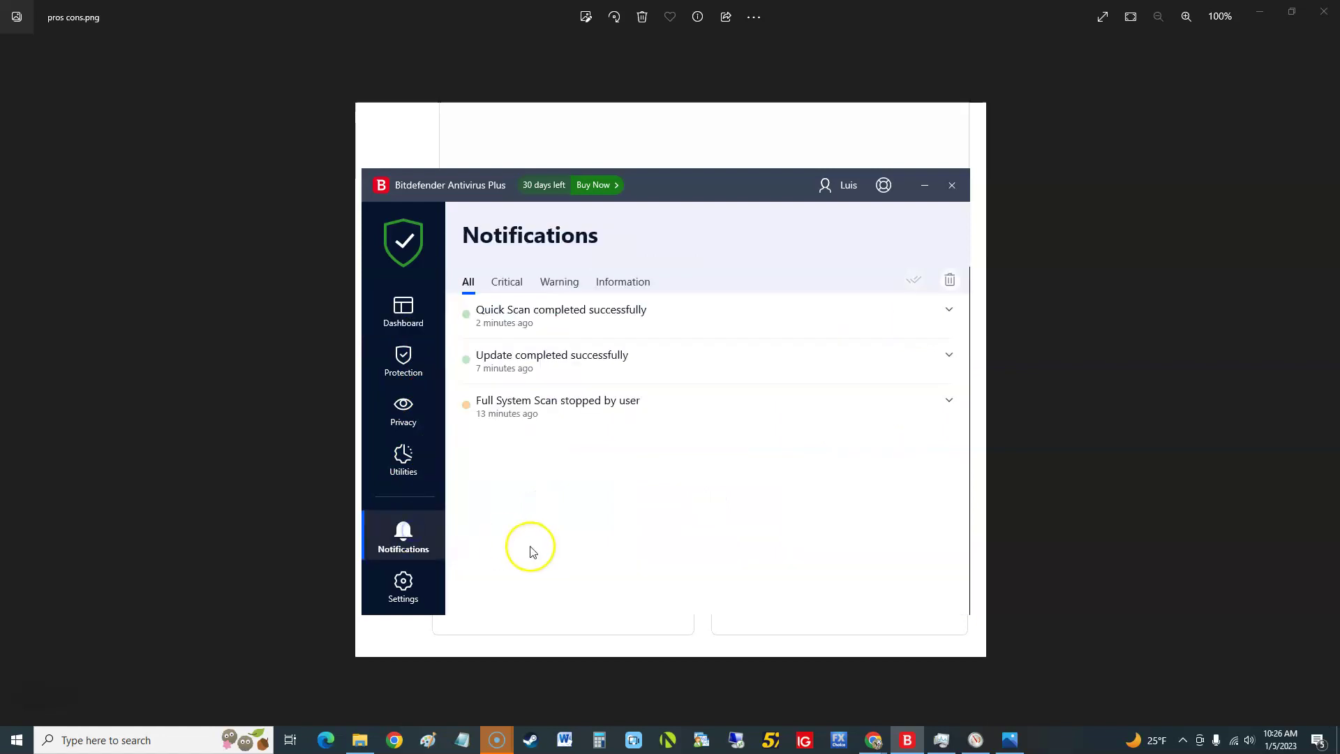
In General settings, leave settings password protection off and disable special offers notifications
left_click(394, 583)
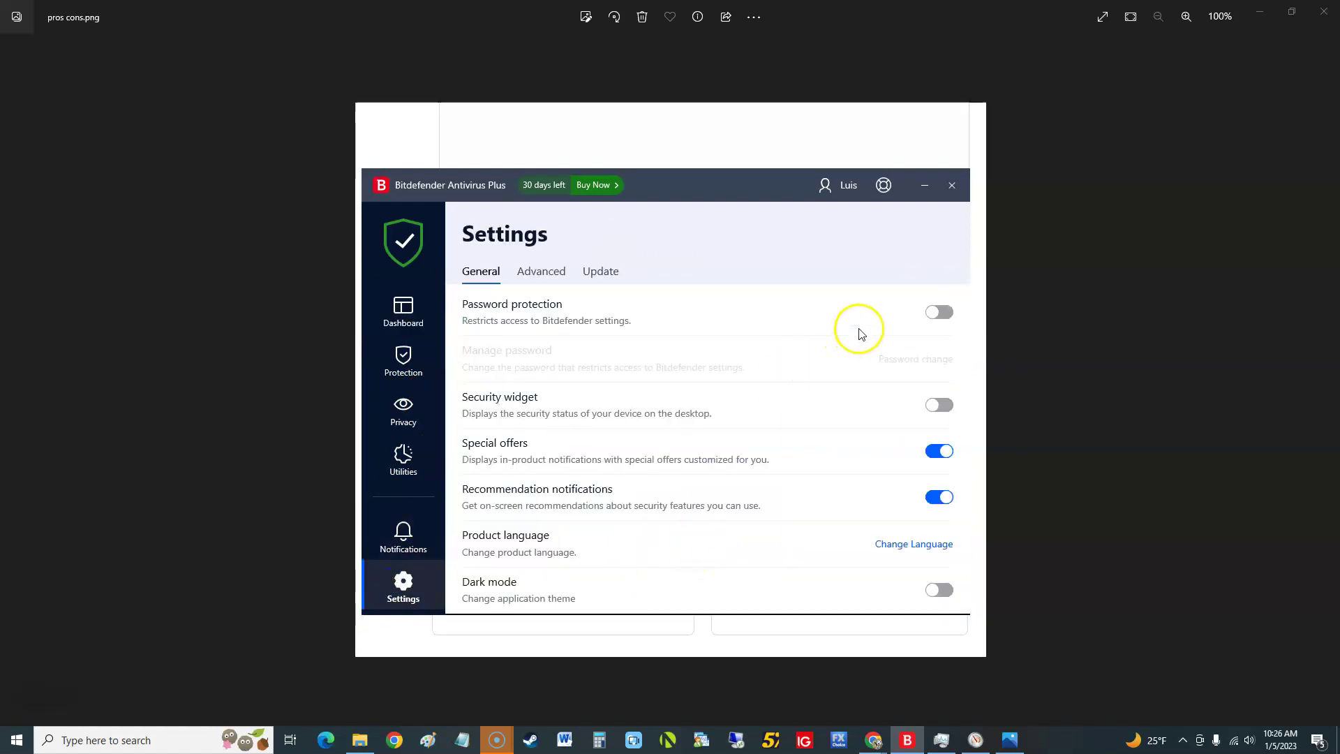
left_click(939, 312)
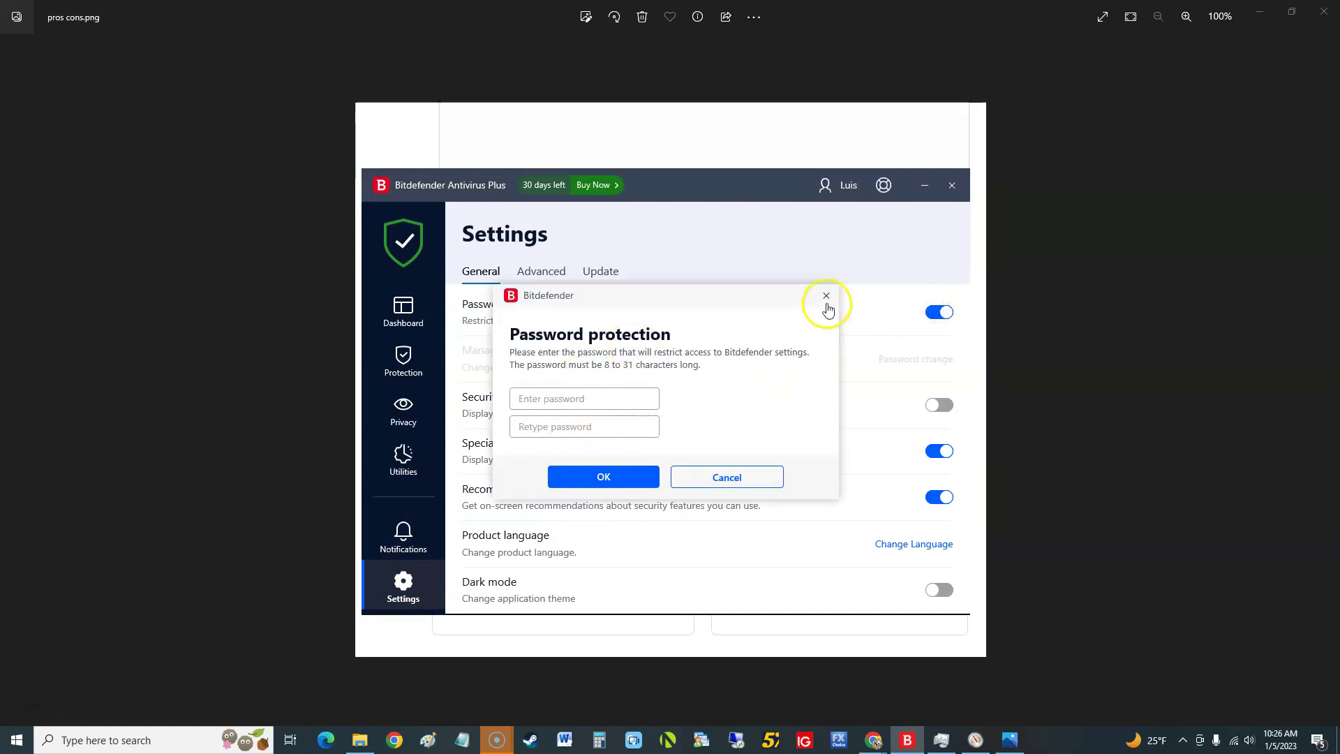
left_click(826, 296)
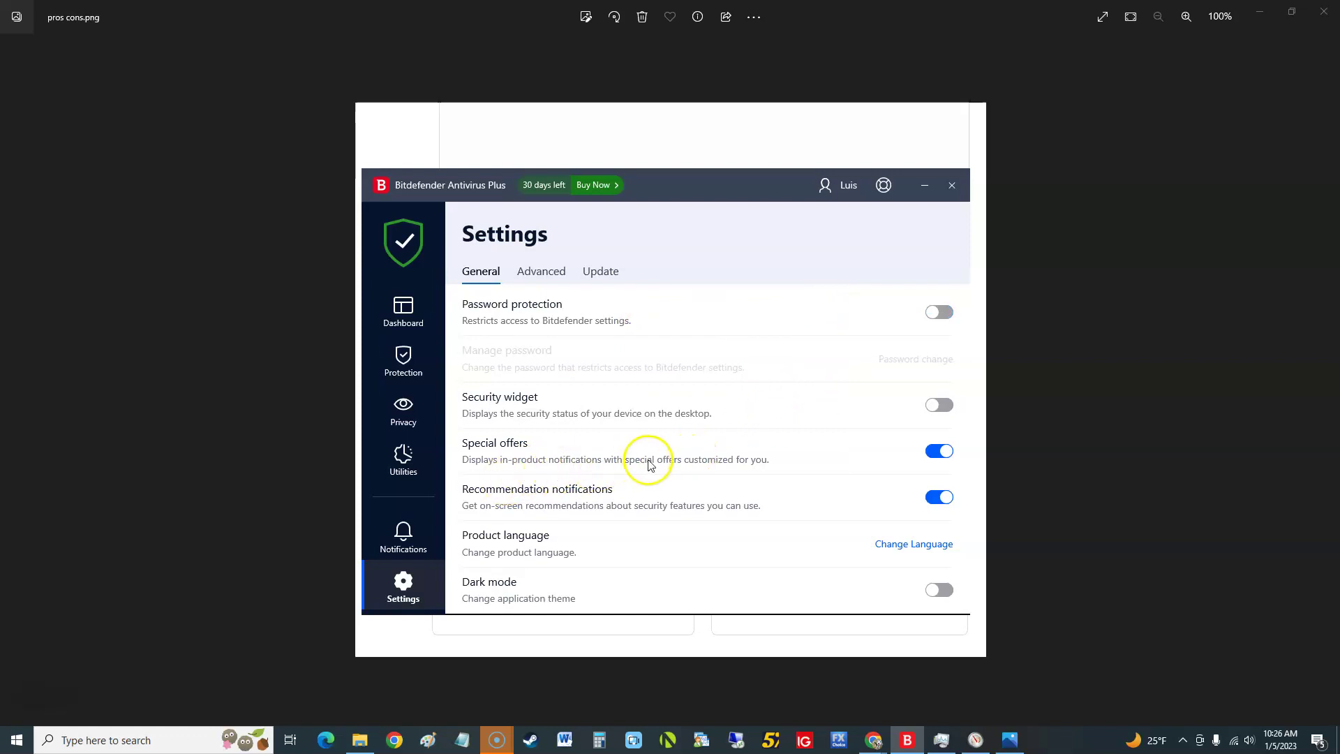
left_click(933, 452)
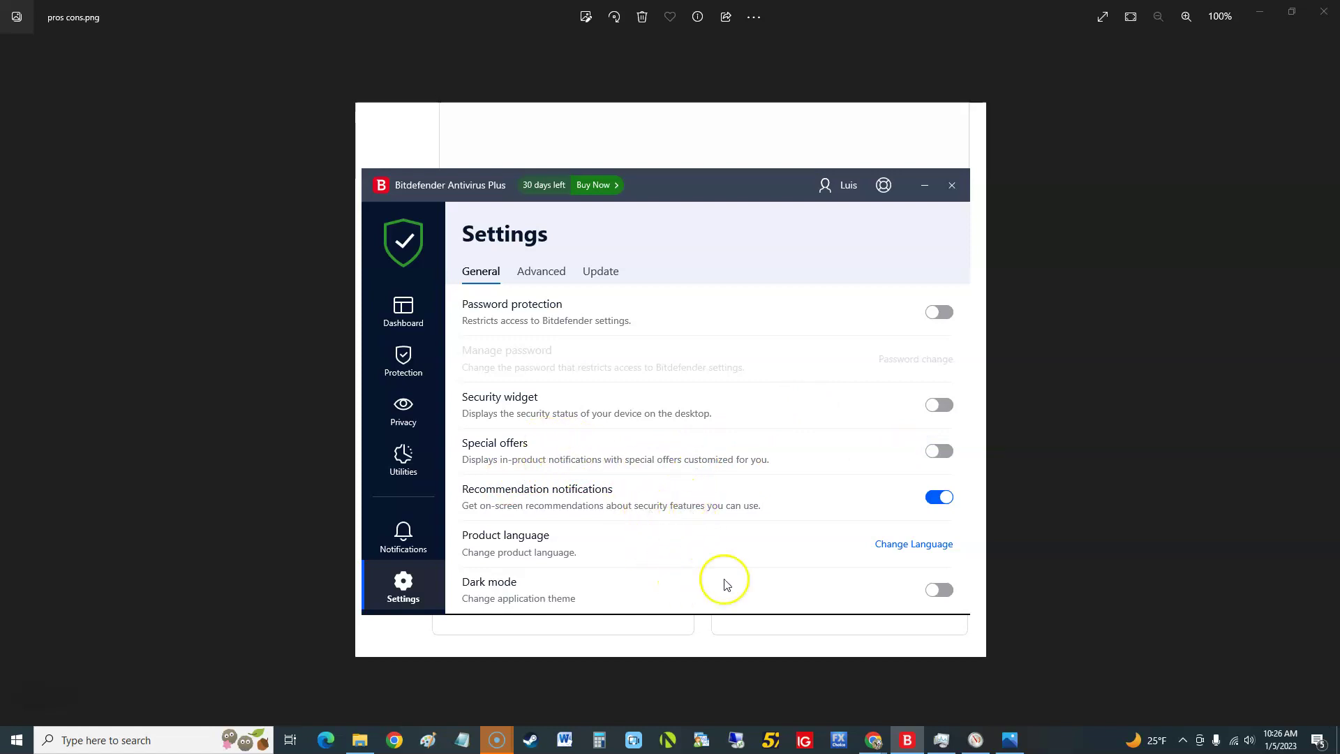
Browse the product languages without changing, enable Dark mode, and return to the Dashboard
left_click(906, 550)
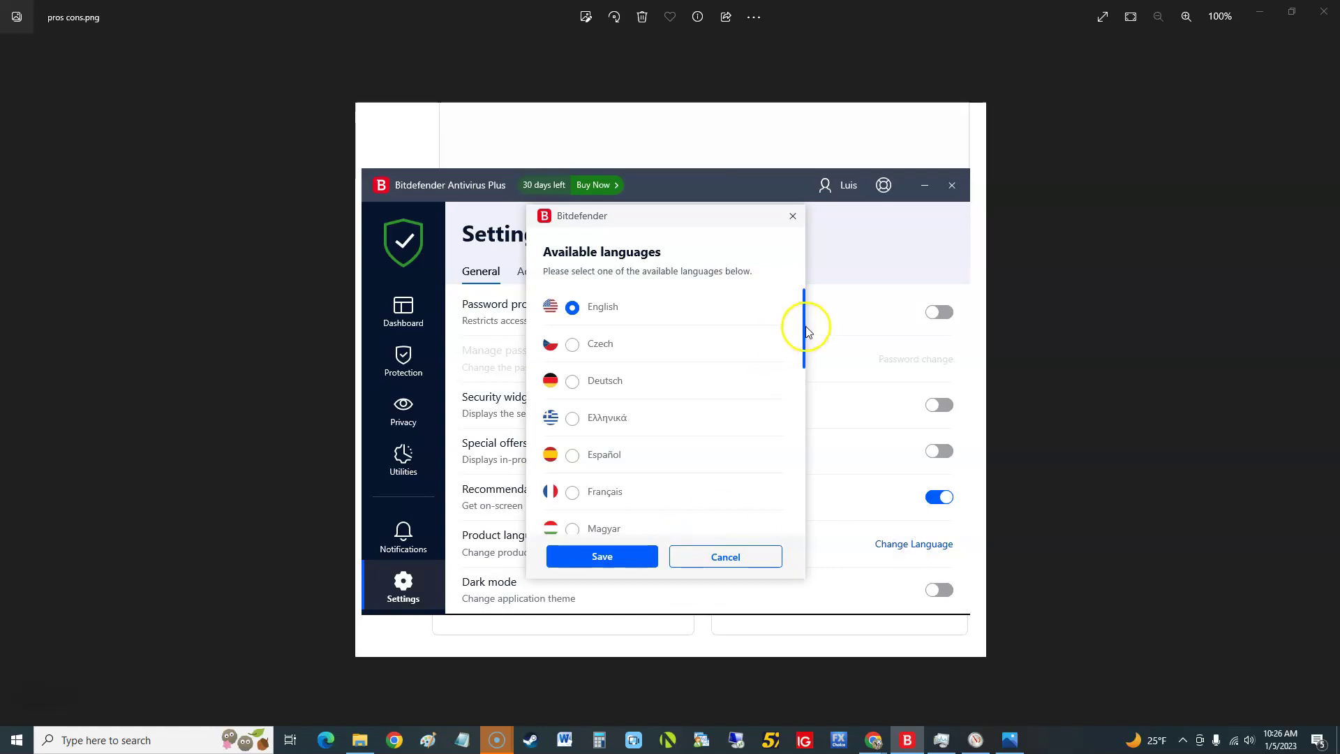
left_click_drag(805, 328, 791, 298)
left_click(793, 216)
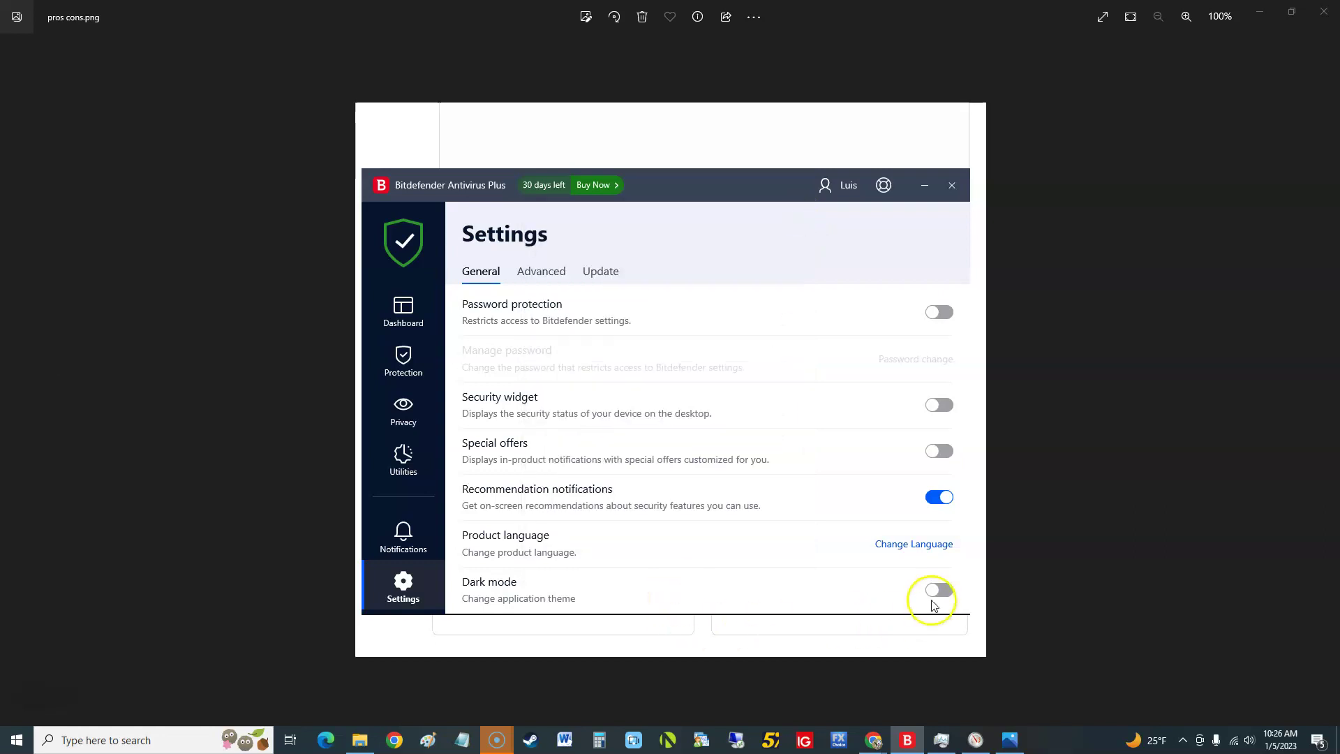
left_click(935, 591)
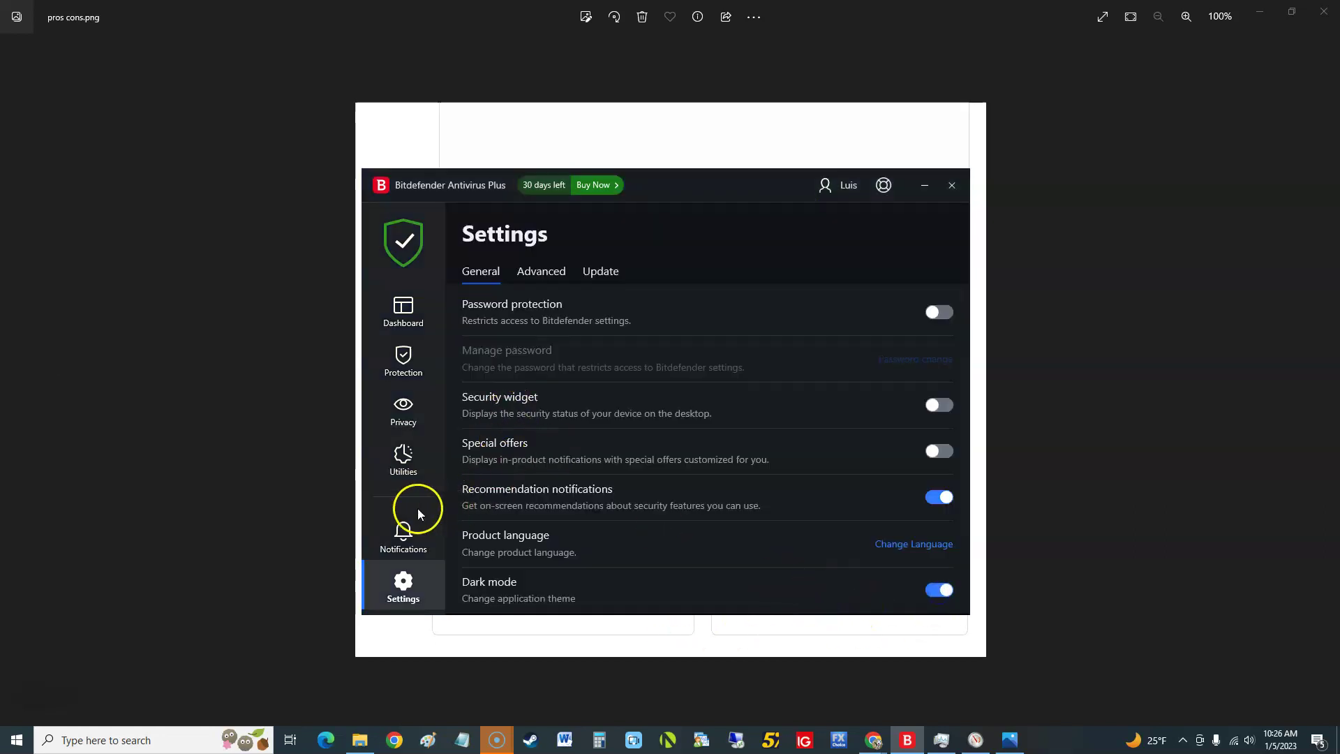
left_click(421, 314)
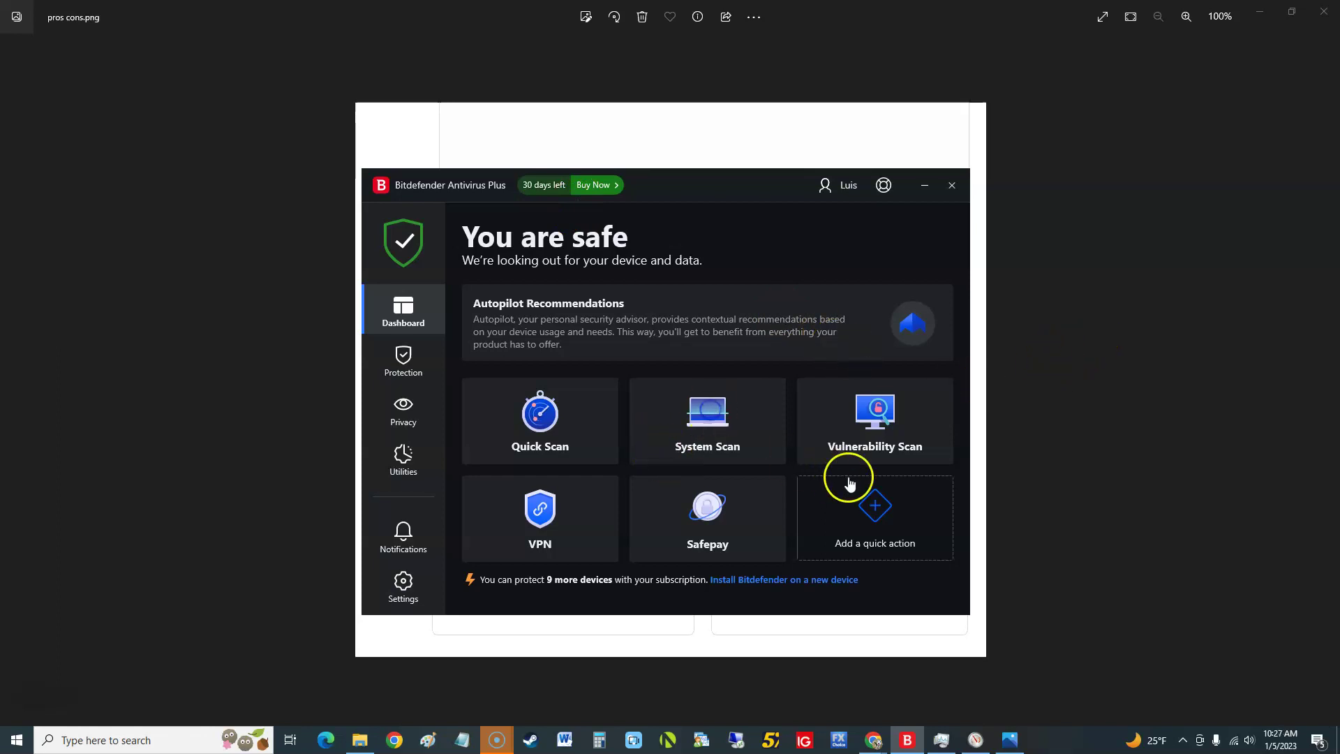
Start a full System Scan, then show specs.png in the Photos viewer
left_click(760, 427)
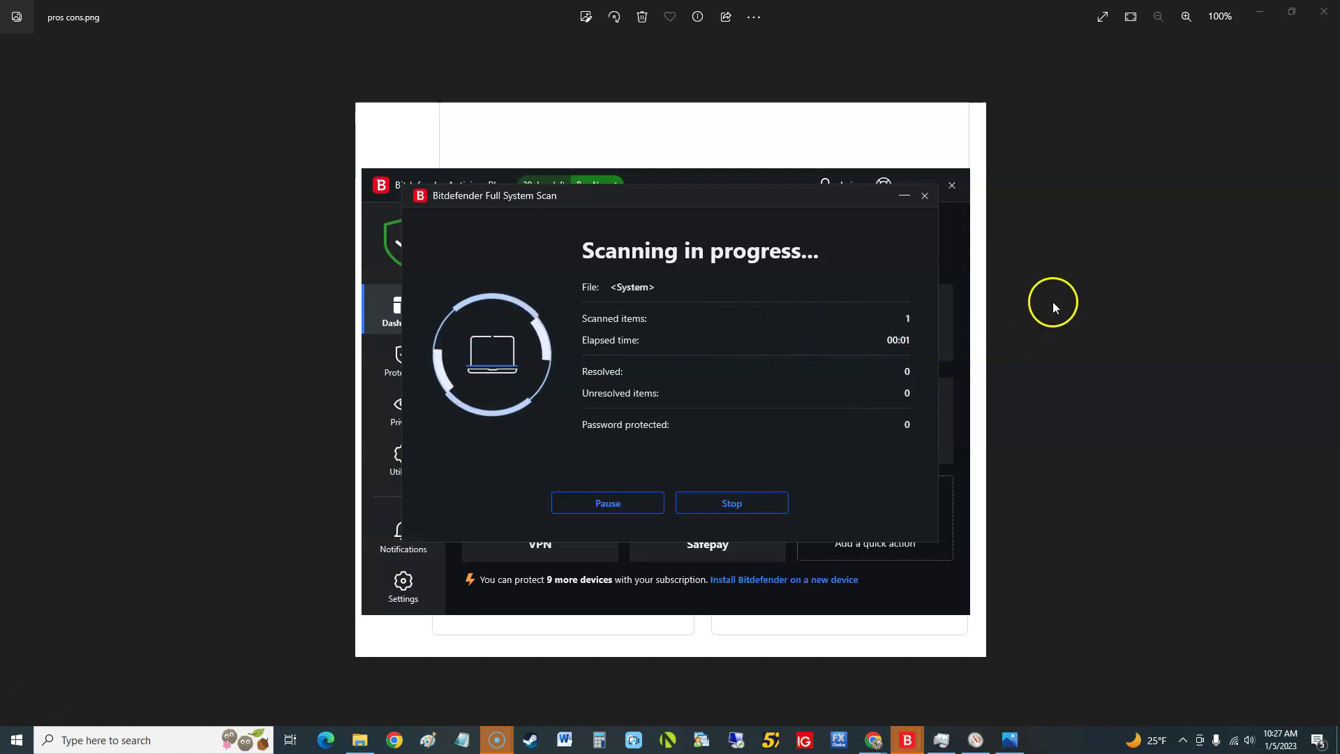
left_click(1087, 300)
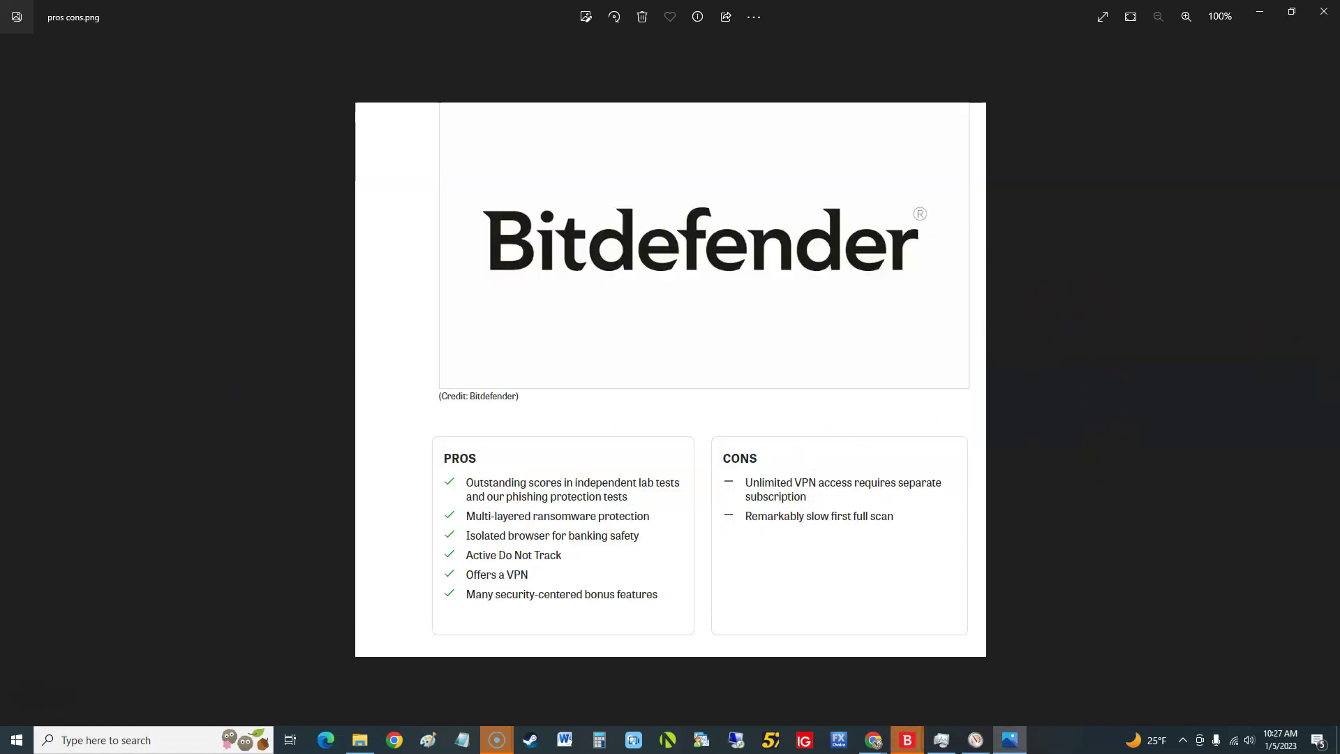
left_click(1326, 381)
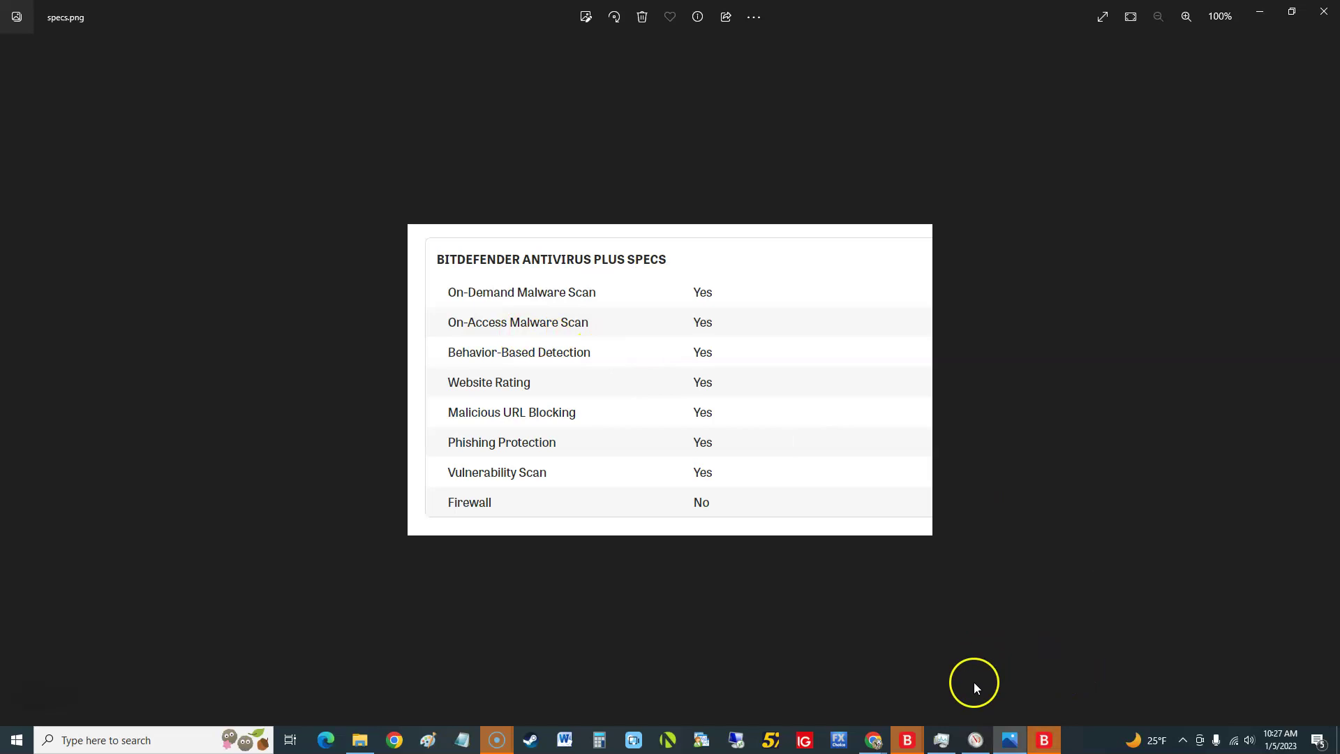
mouse_move(907, 738)
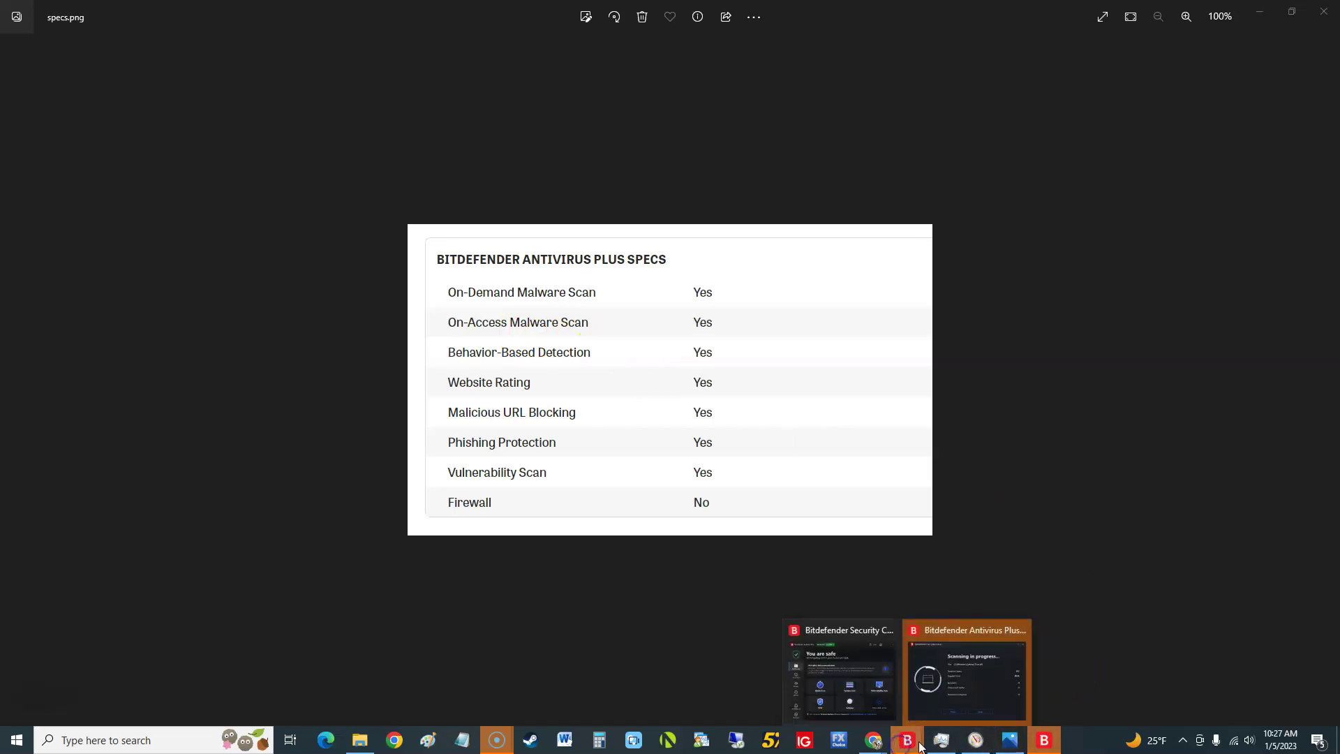
left_click(865, 684)
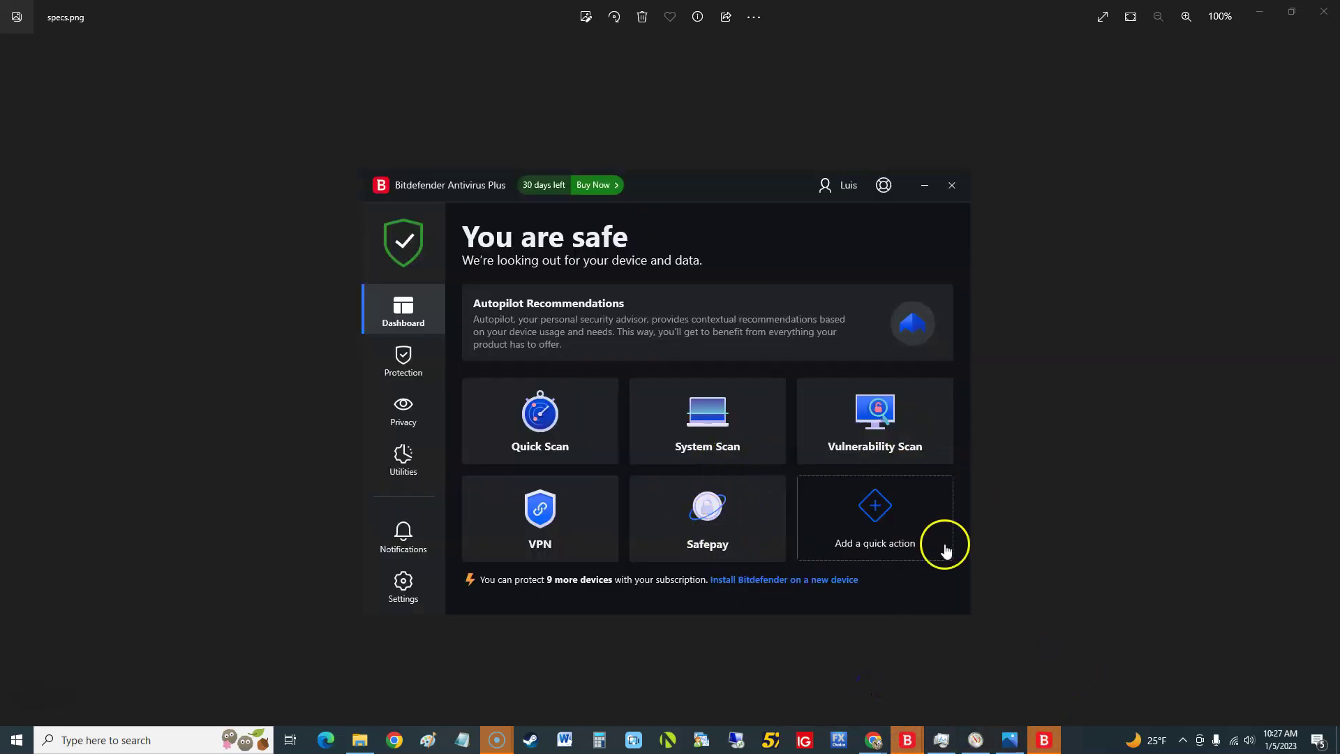
left_click(903, 528)
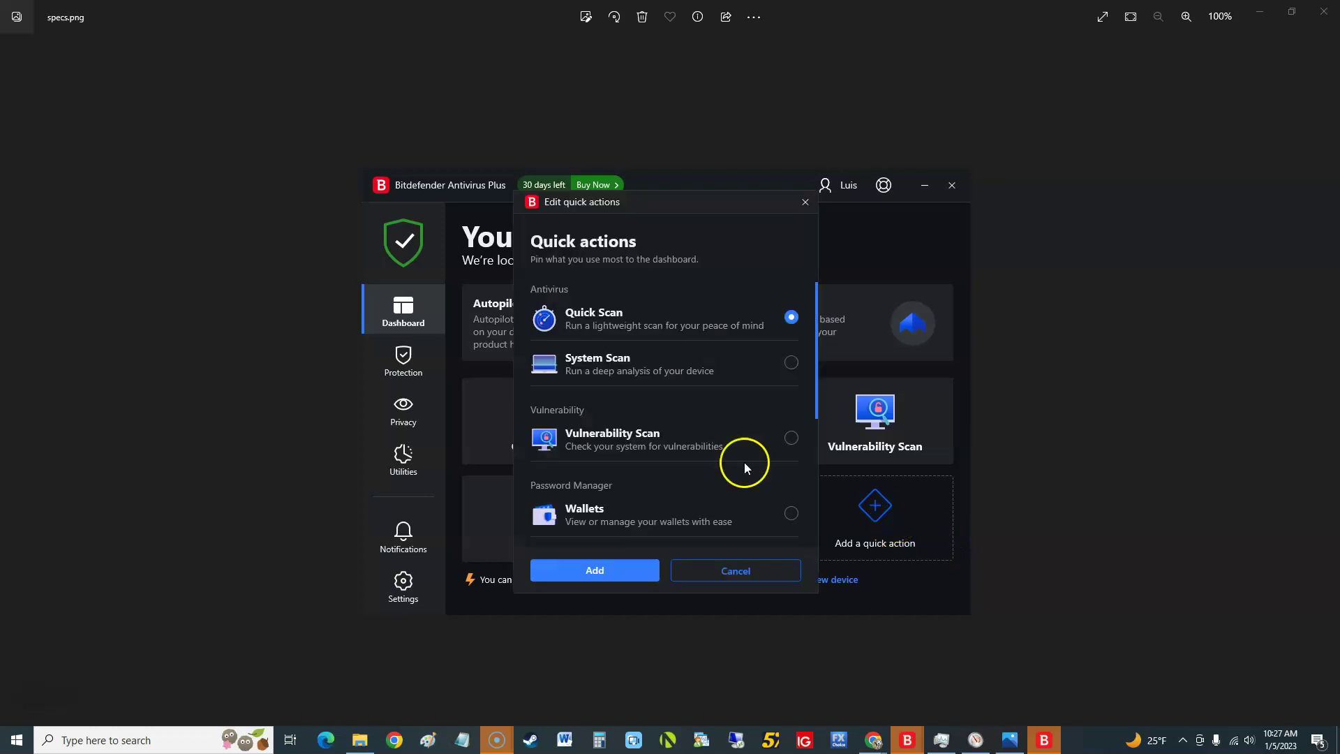
scroll(704, 435, "down", 5)
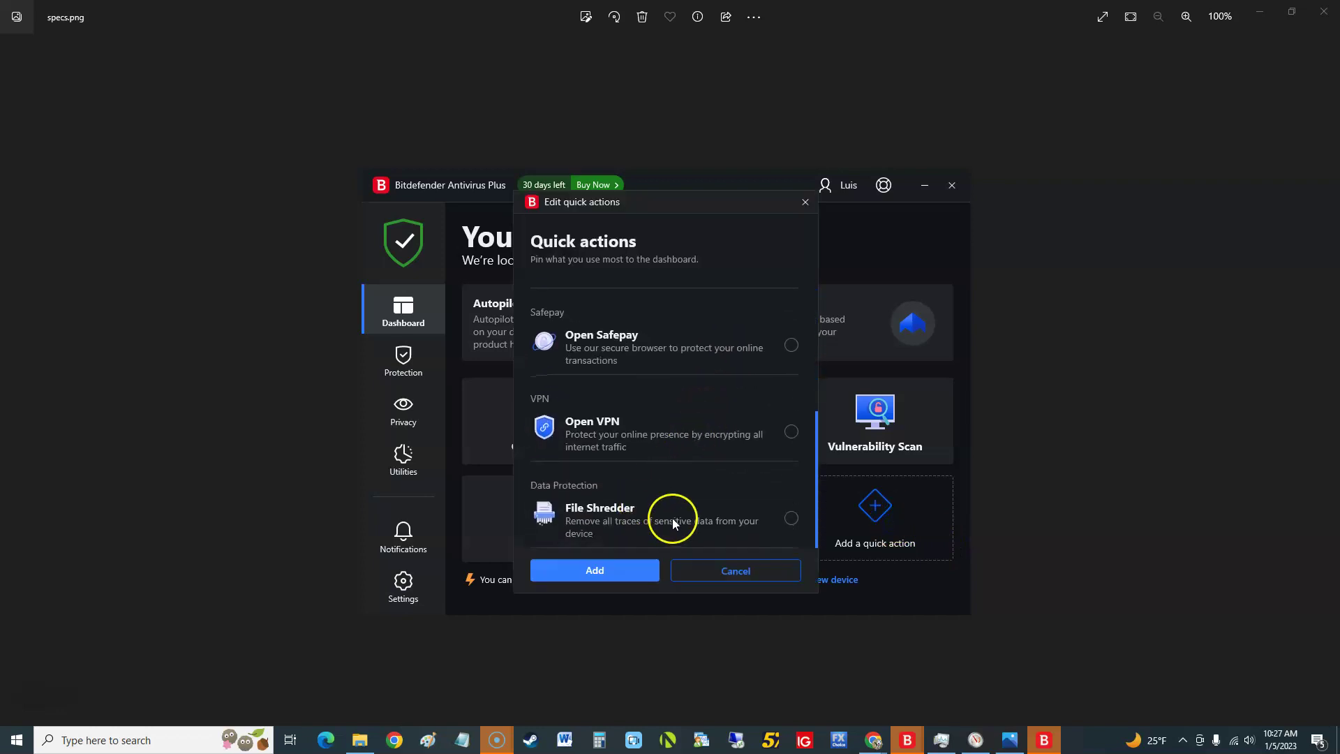
scroll(676, 513, "up", 5)
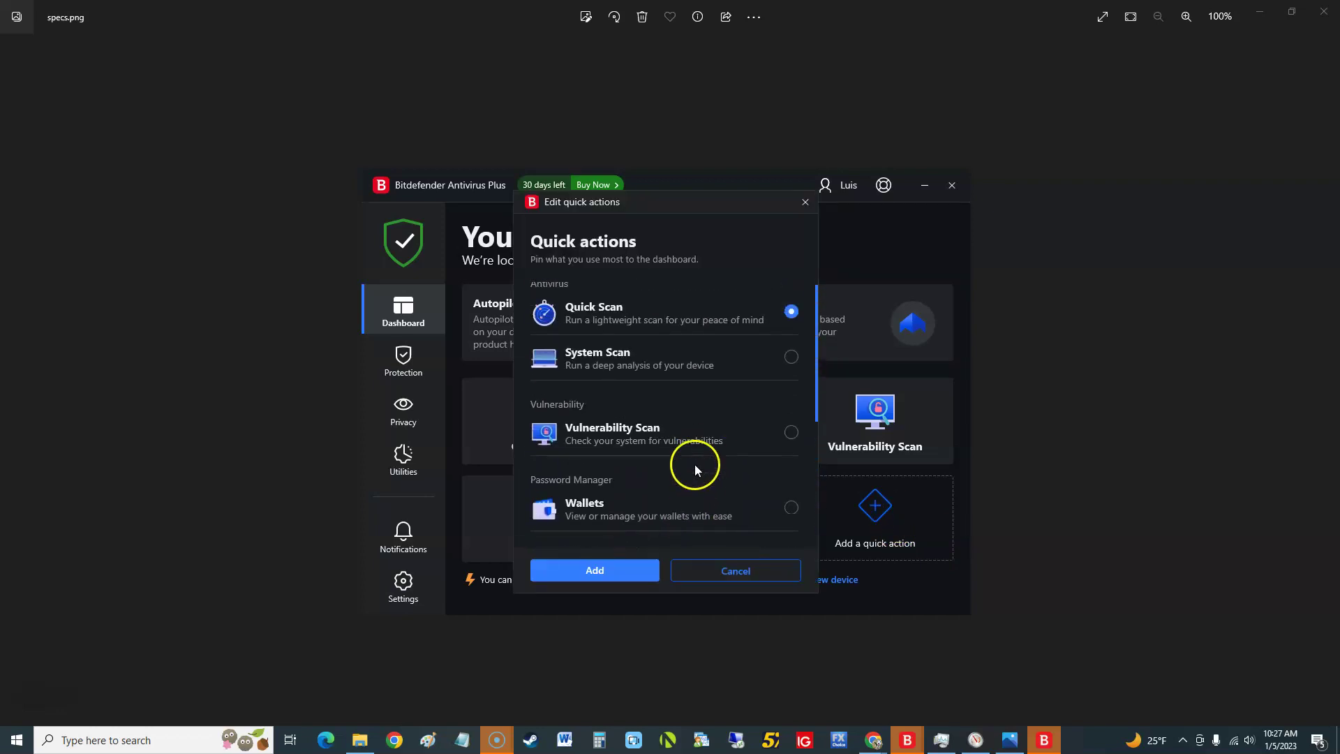
left_click(806, 202)
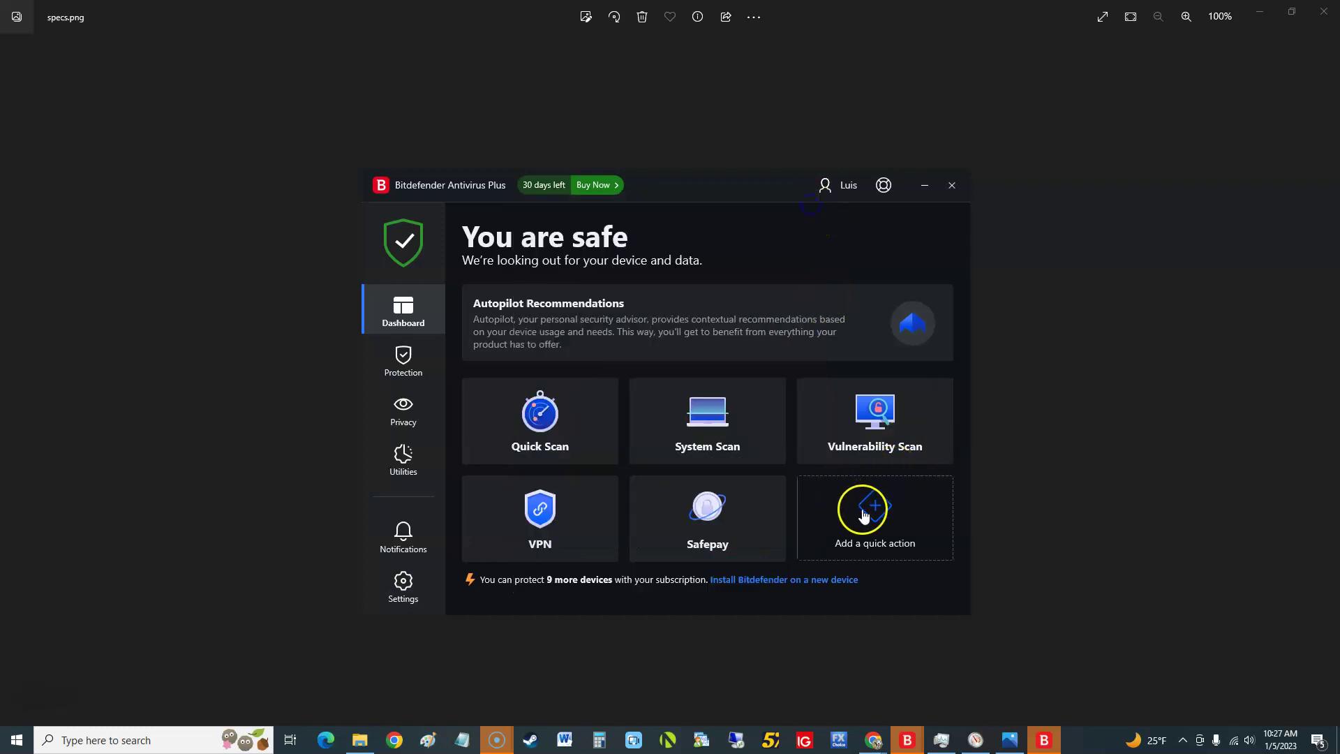
left_click(403, 361)
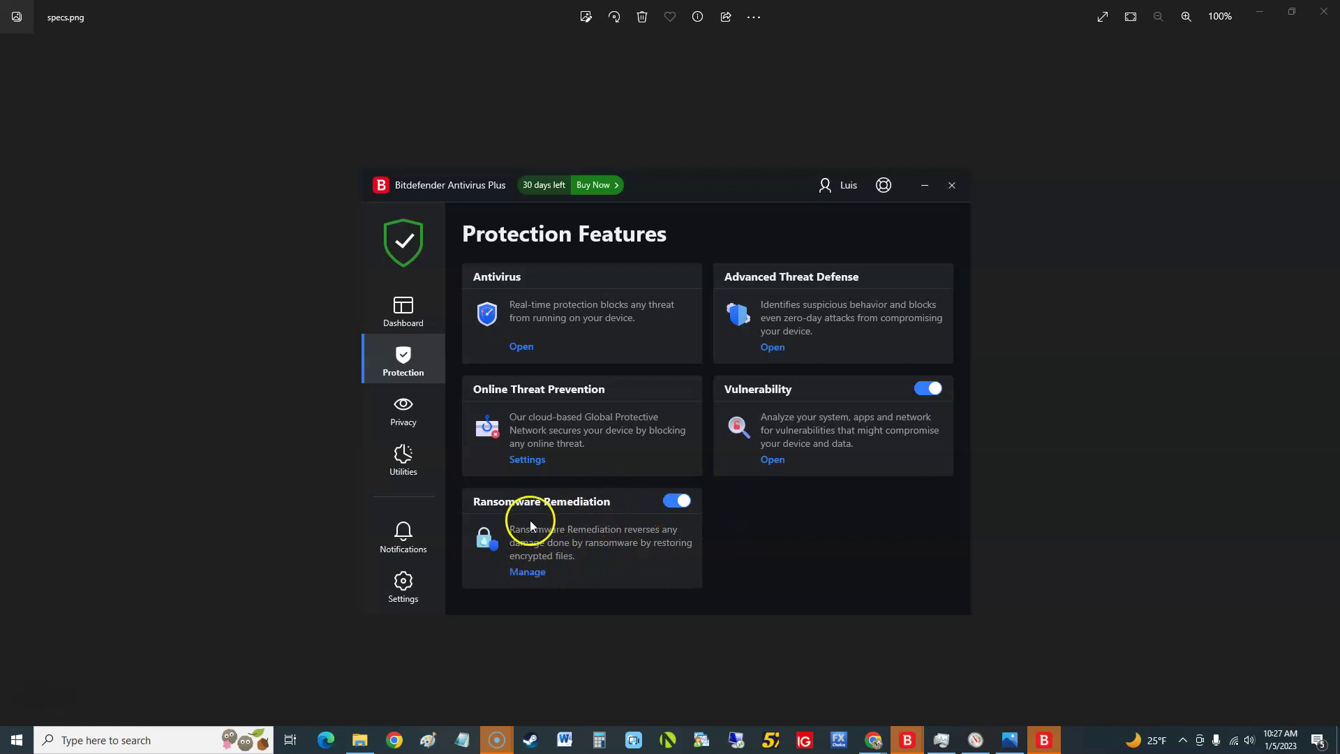
left_click(526, 572)
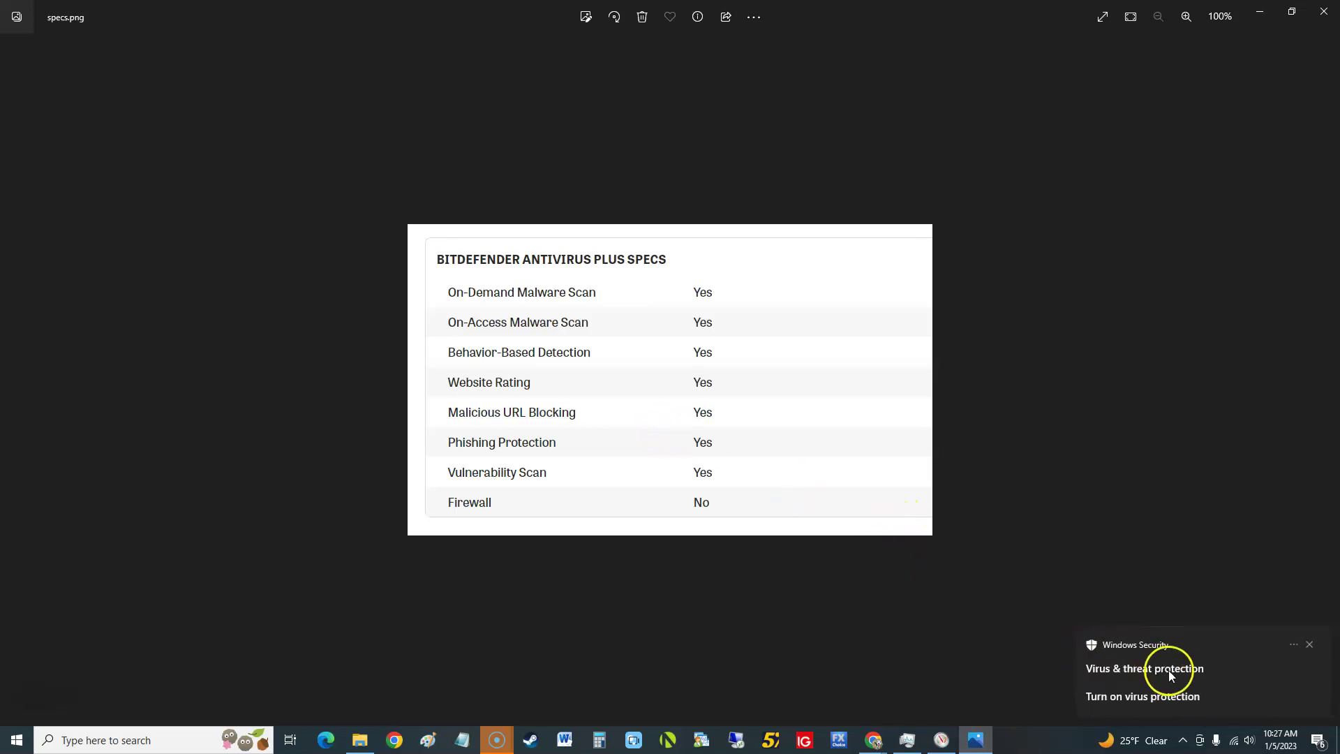
Dismiss the Windows Security notification
left_click(1307, 640)
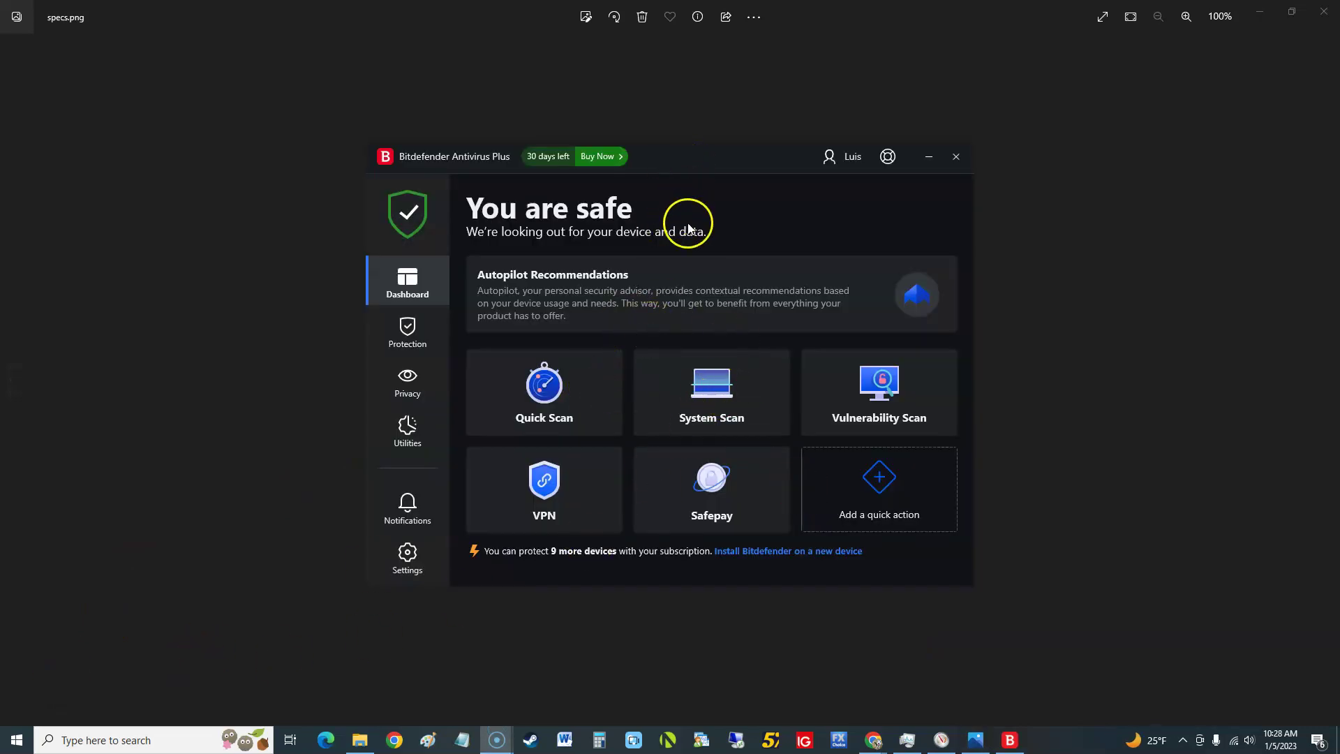
View the Utilities, Privacy Features and Protection Features pages, then return to specs.png in Photos
left_click(407, 427)
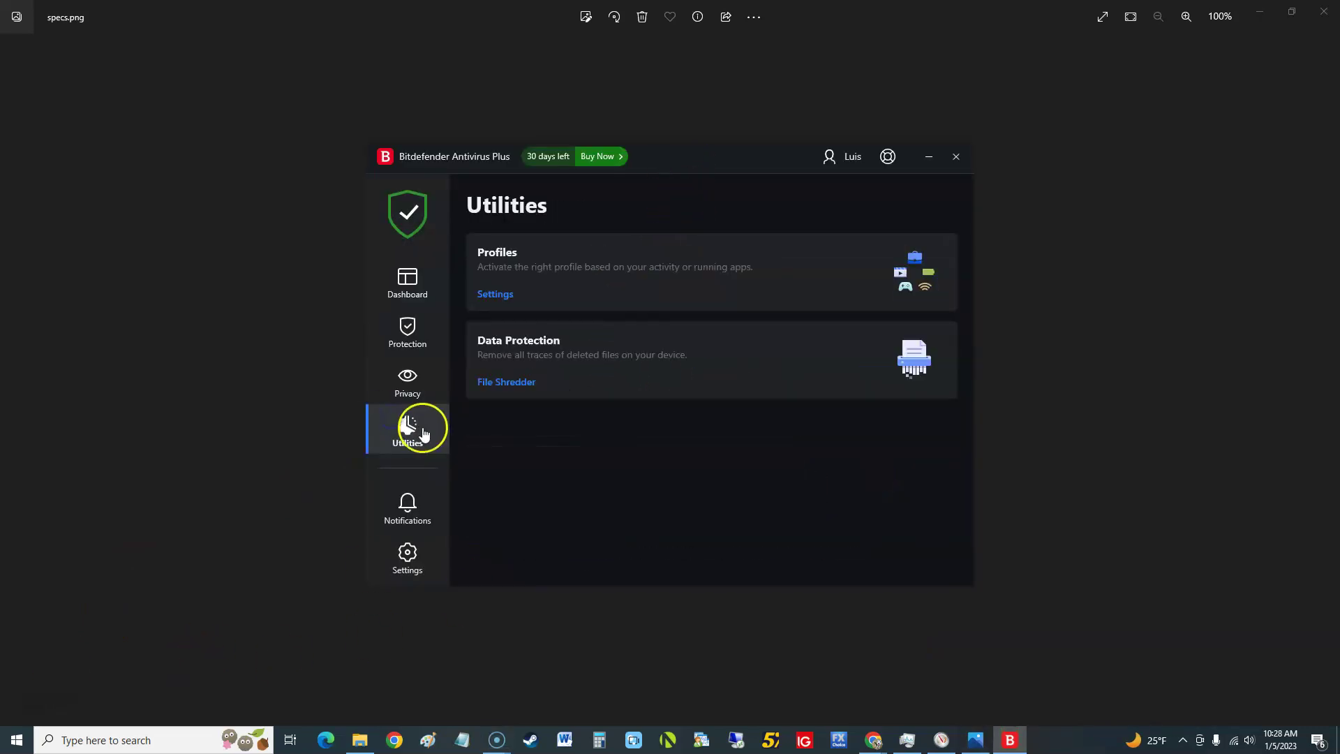
left_click(409, 378)
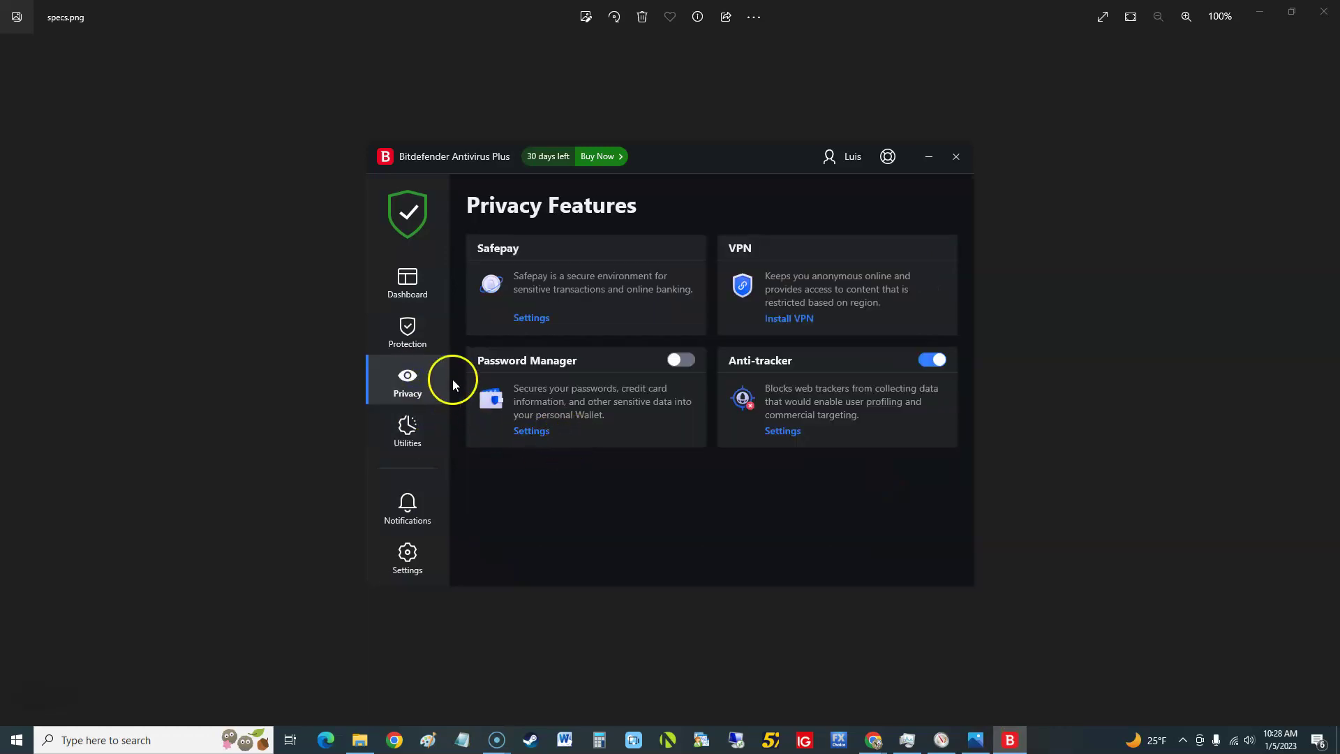
left_click(411, 333)
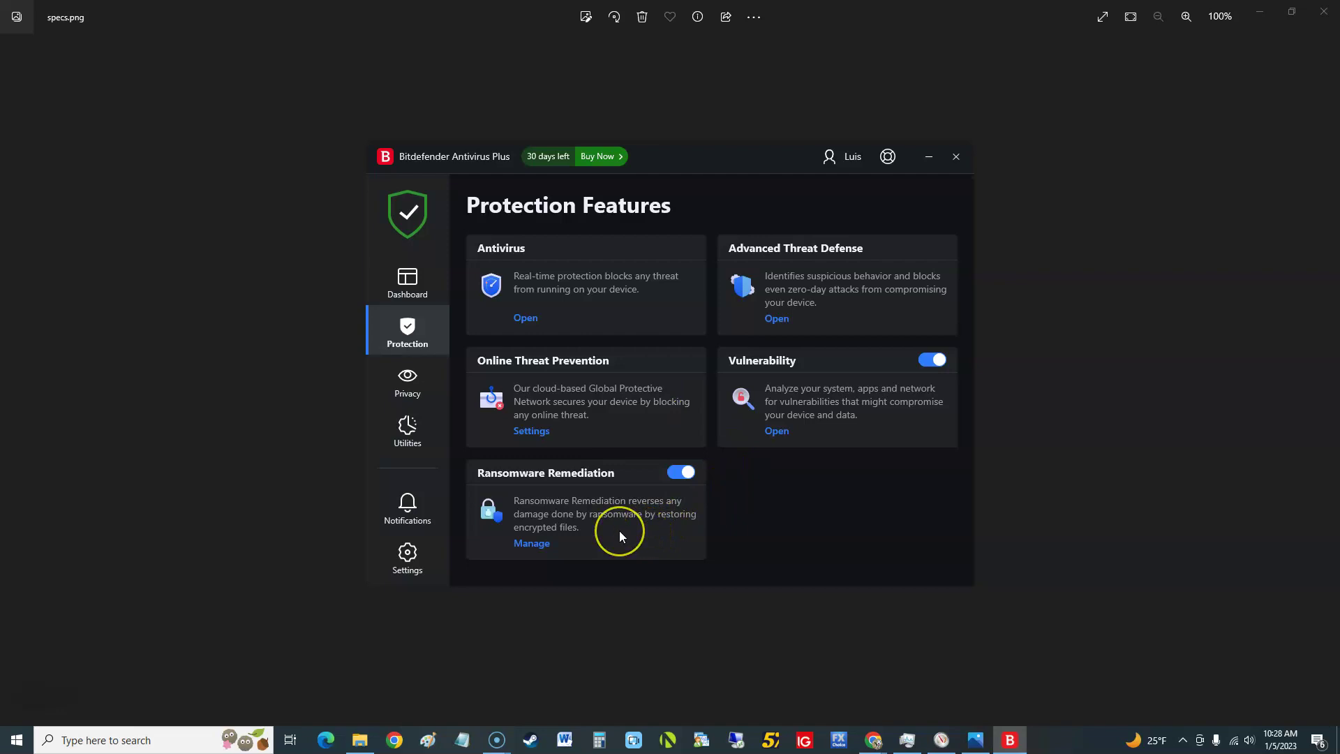
left_click(977, 741)
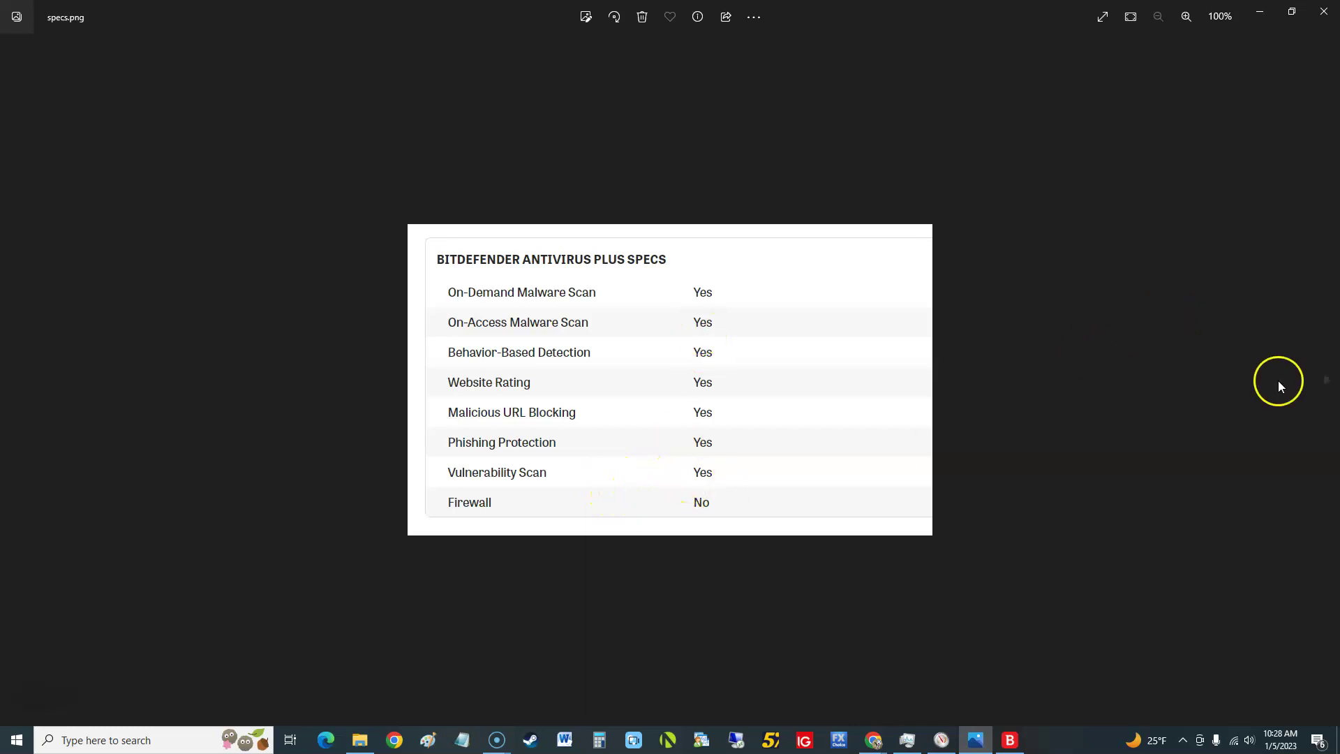
Advance Photos to tests.png, the Aggregate Lab Results table
mouse_move(1331, 385)
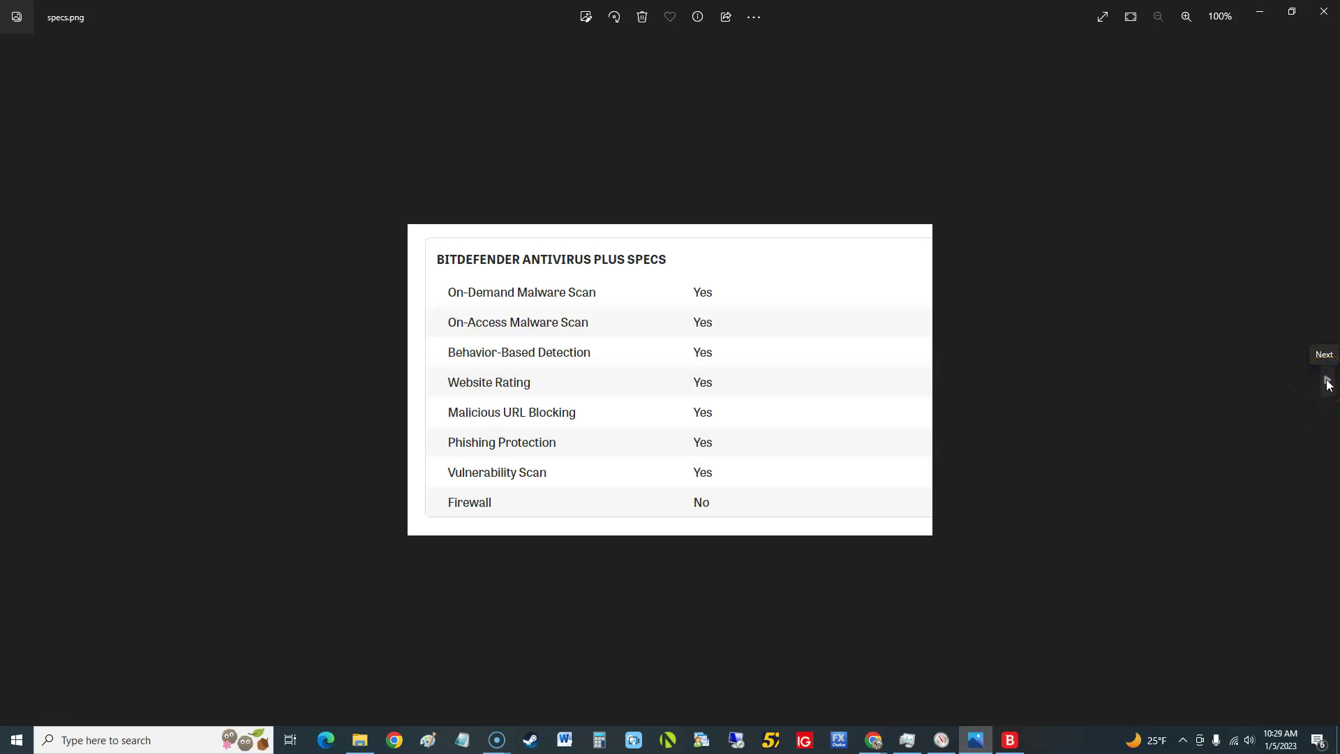
left_click(1328, 385)
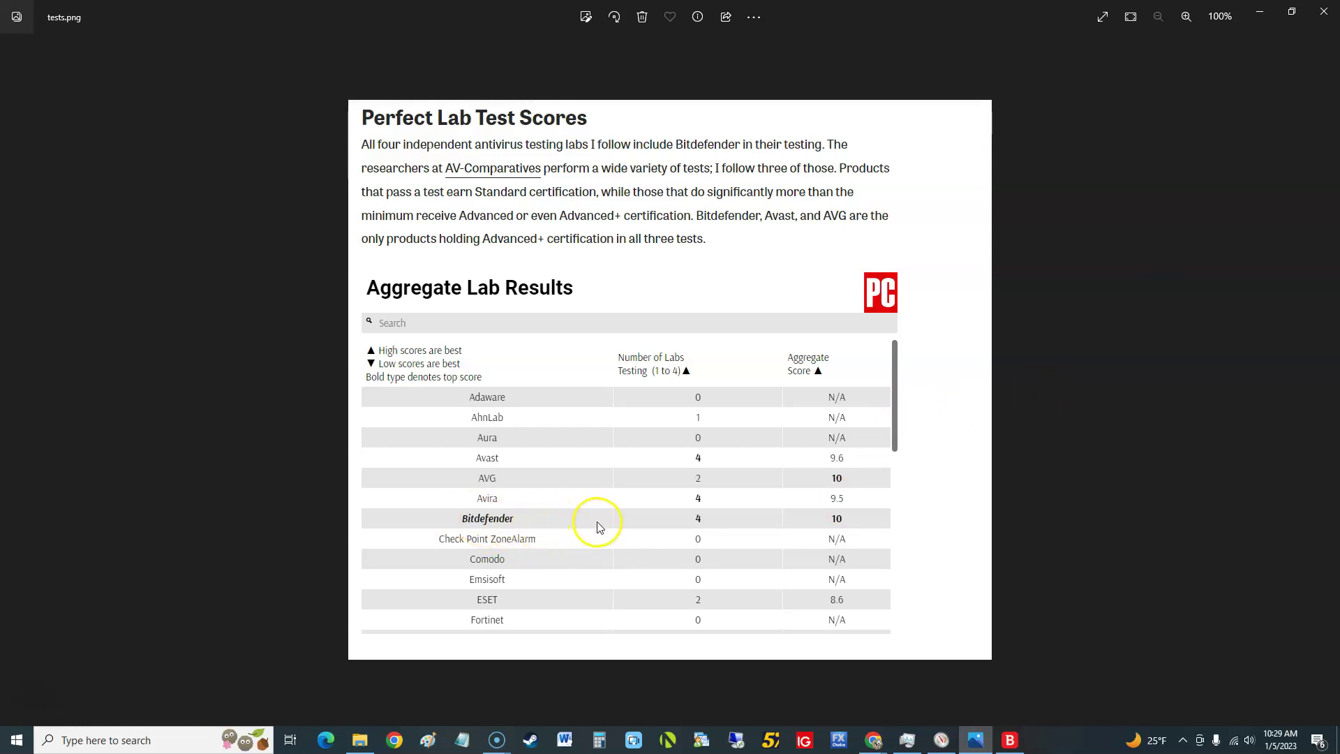
left_click(1009, 739)
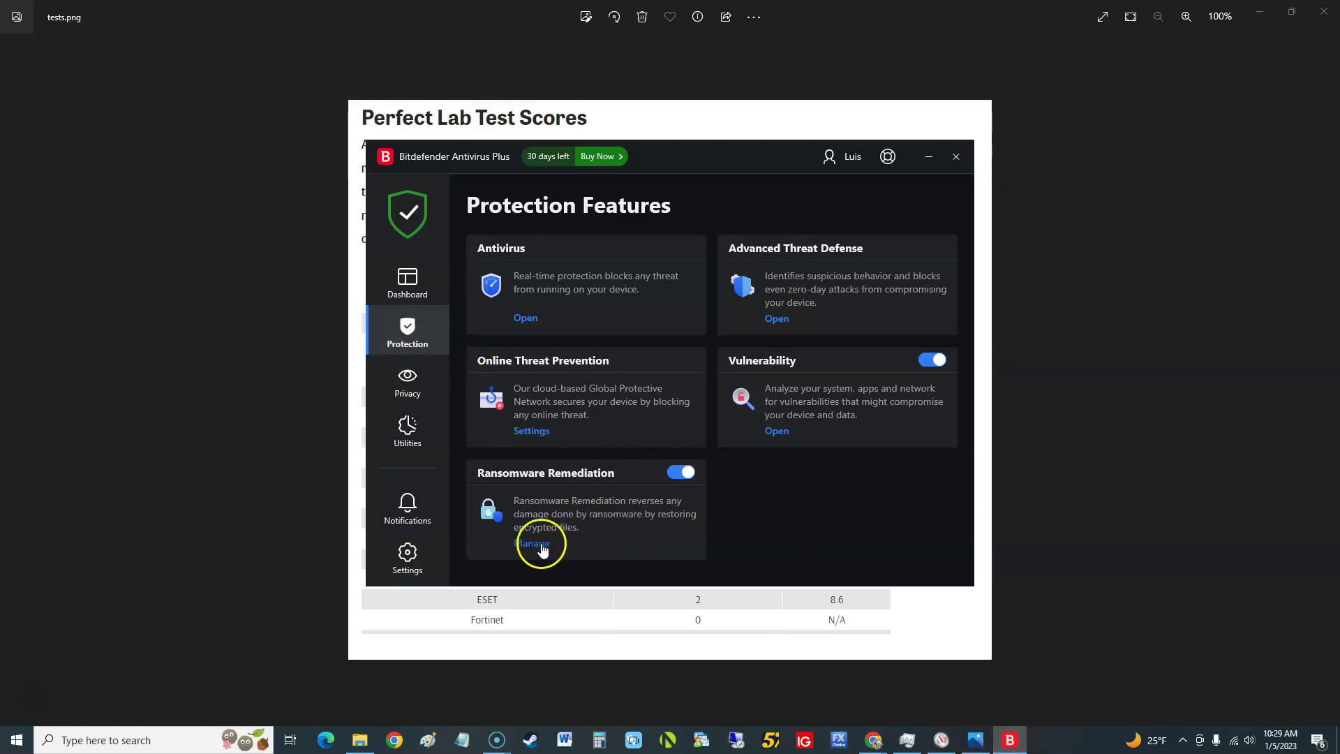
left_click(538, 545)
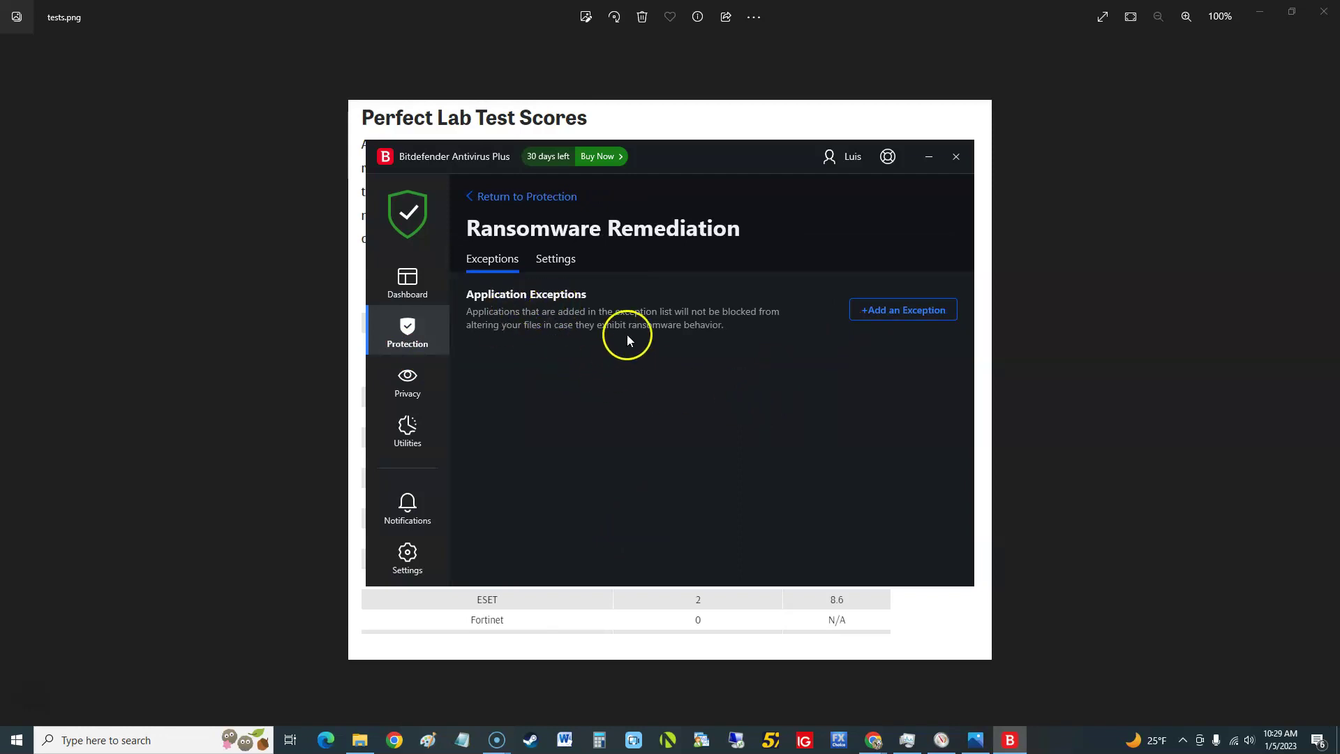
left_click(569, 261)
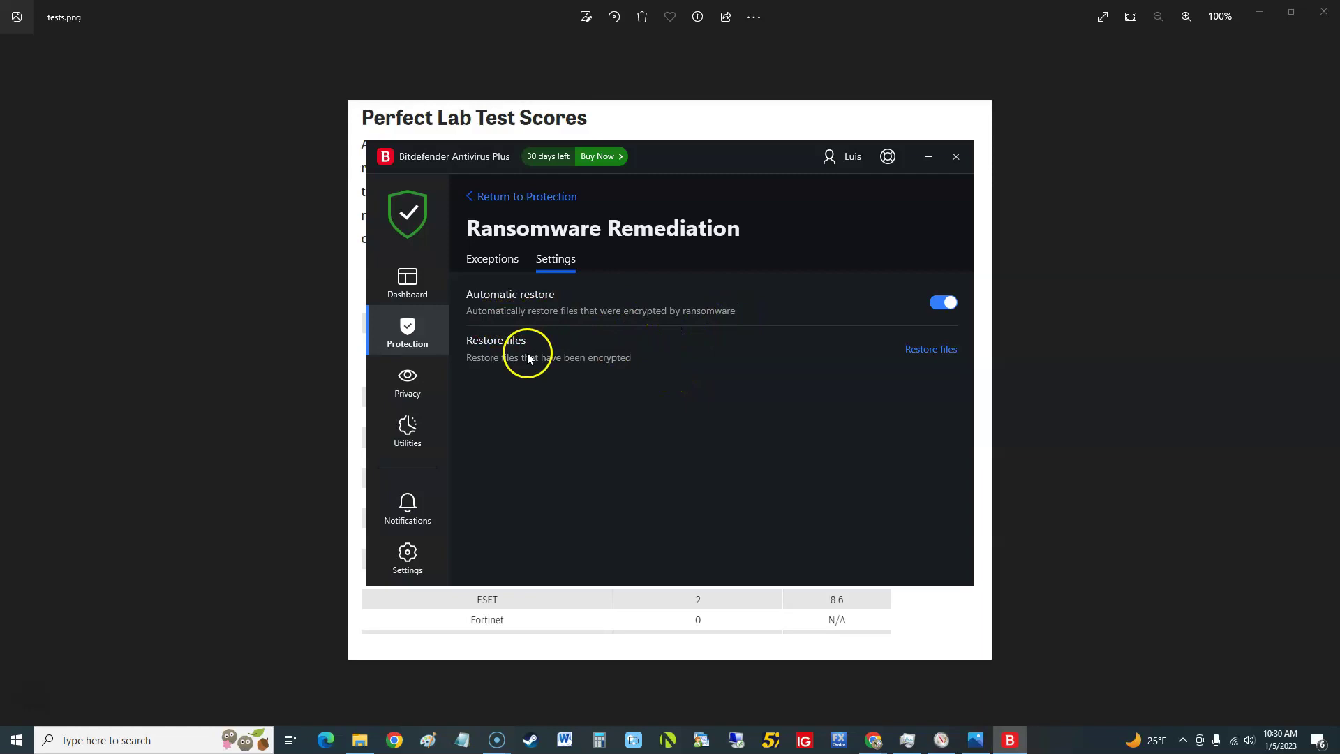
left_click(914, 349)
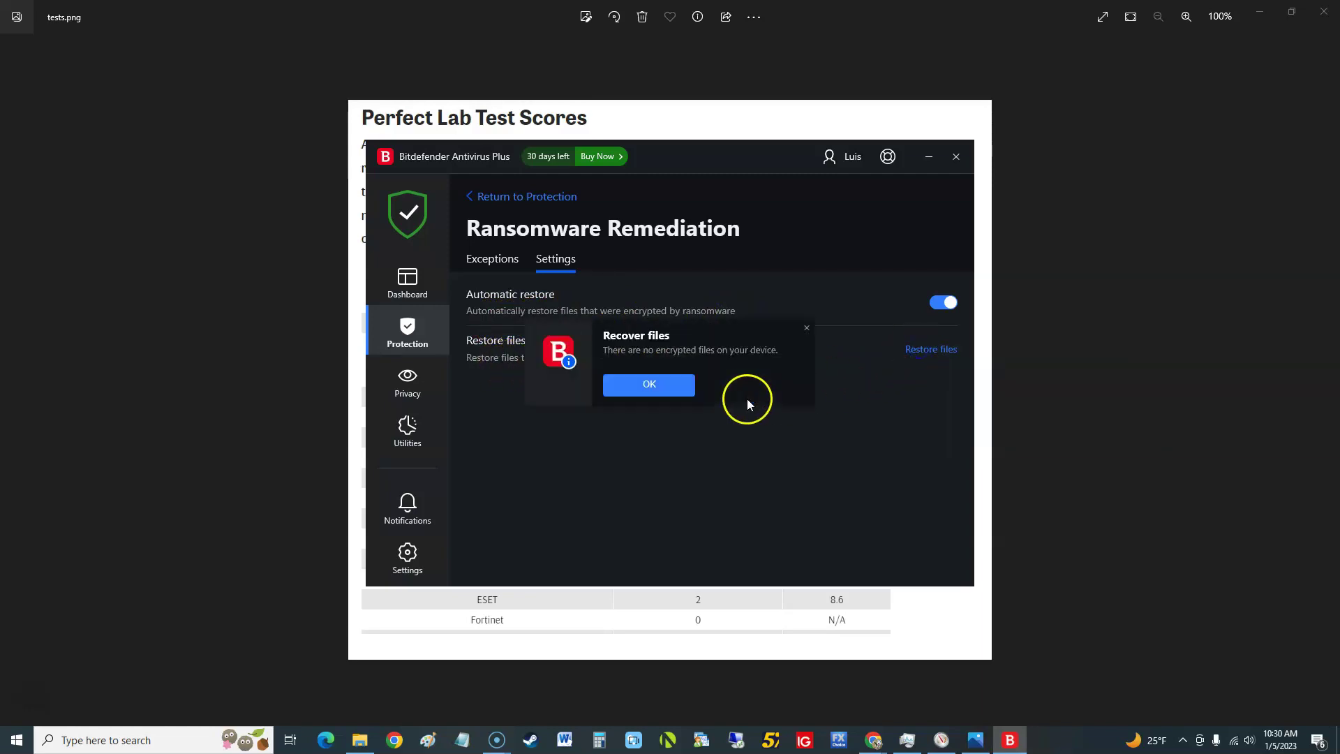
left_click(674, 384)
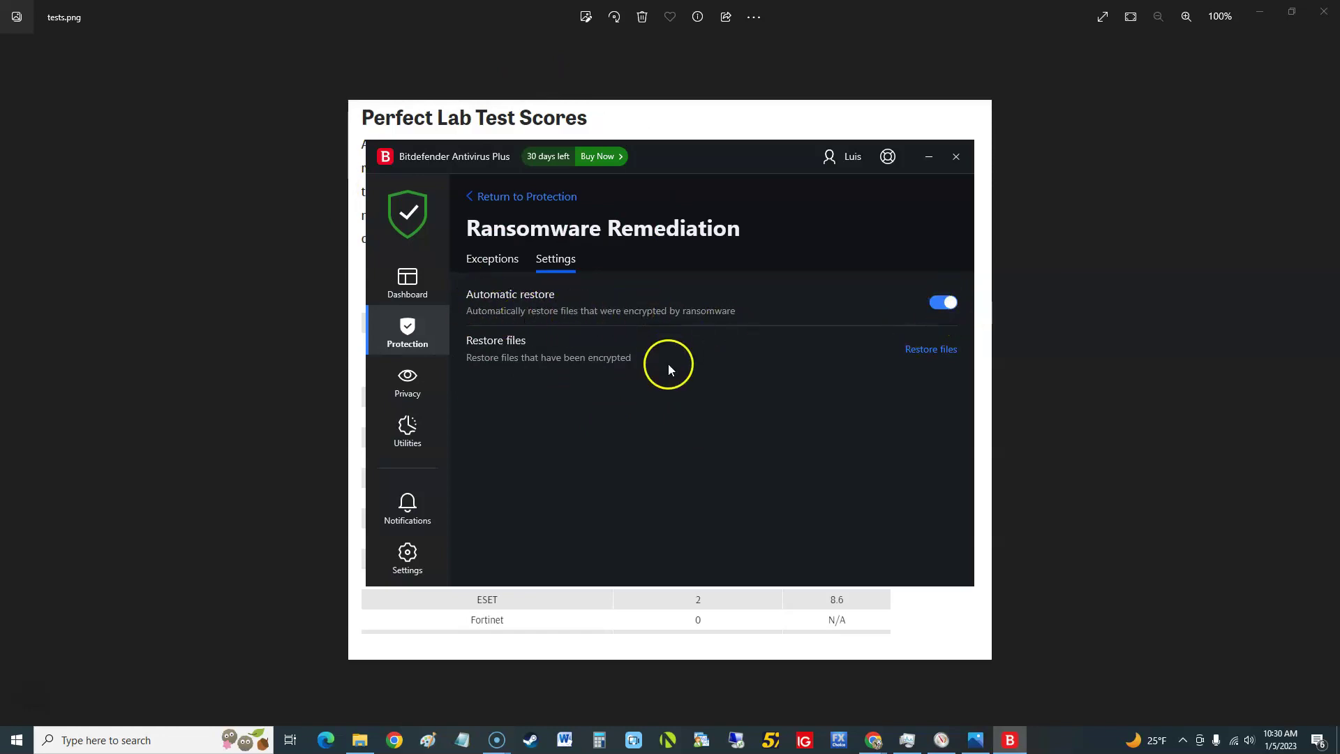
left_click(494, 261)
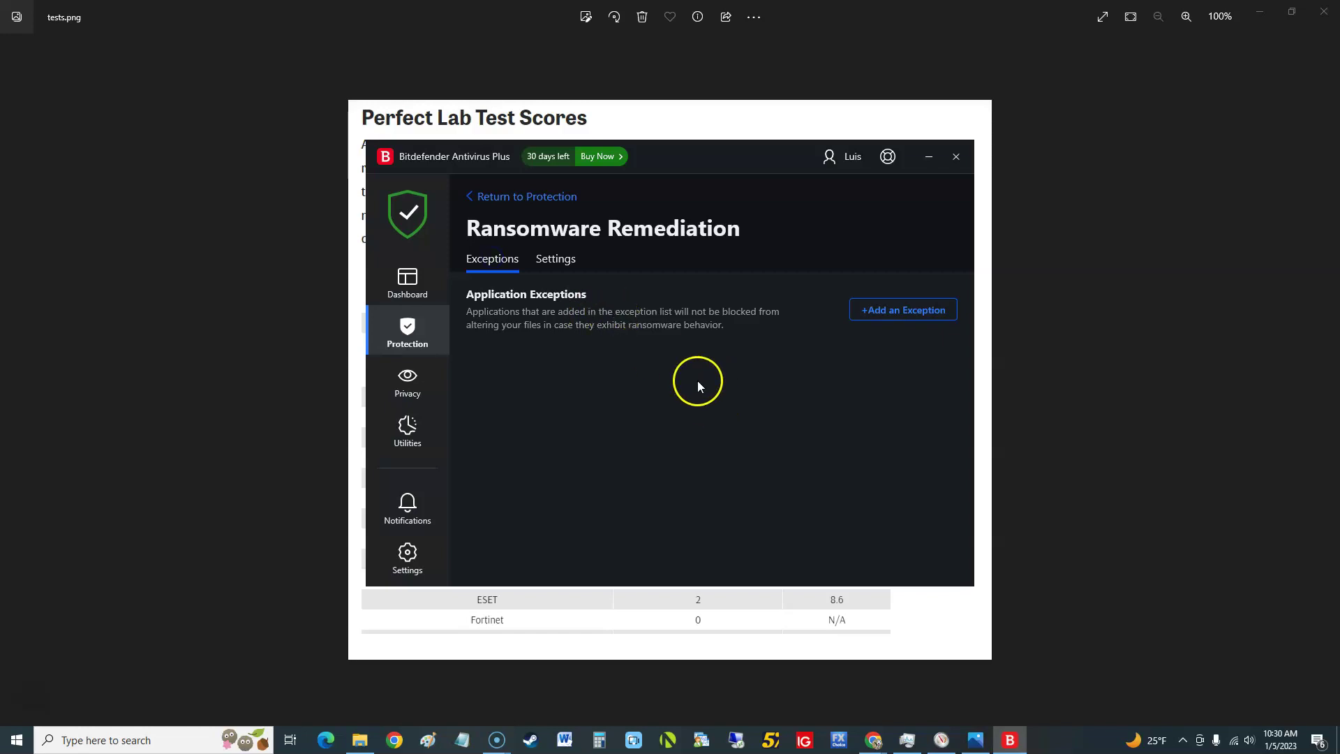
left_click(869, 318)
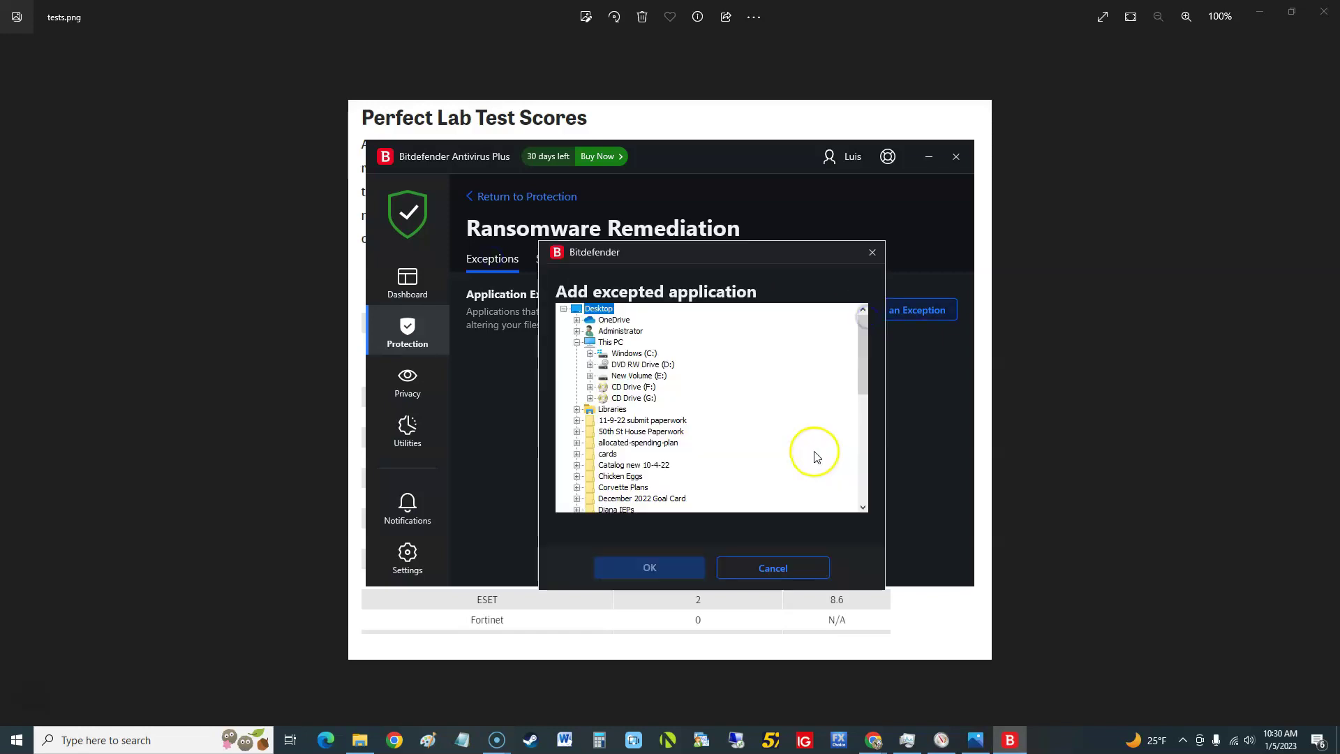
left_click(873, 258)
left_click(422, 292)
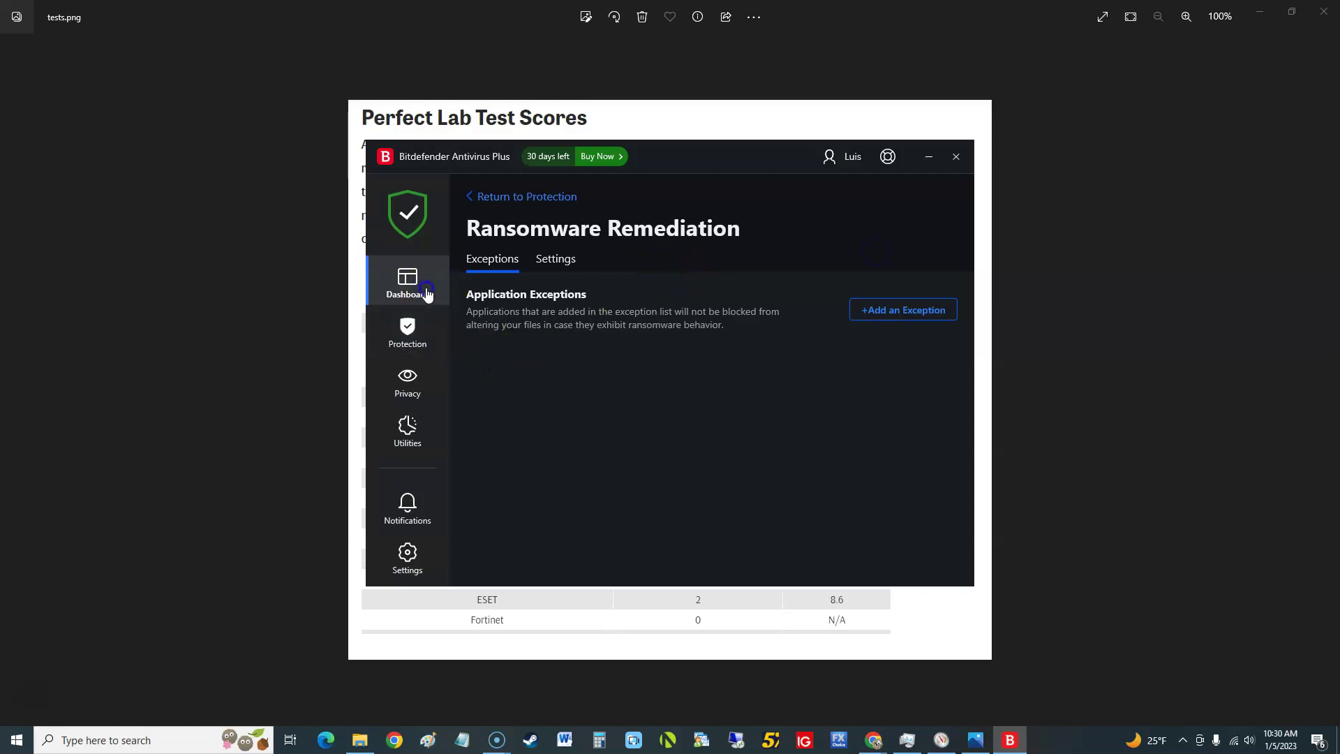
left_click(731, 129)
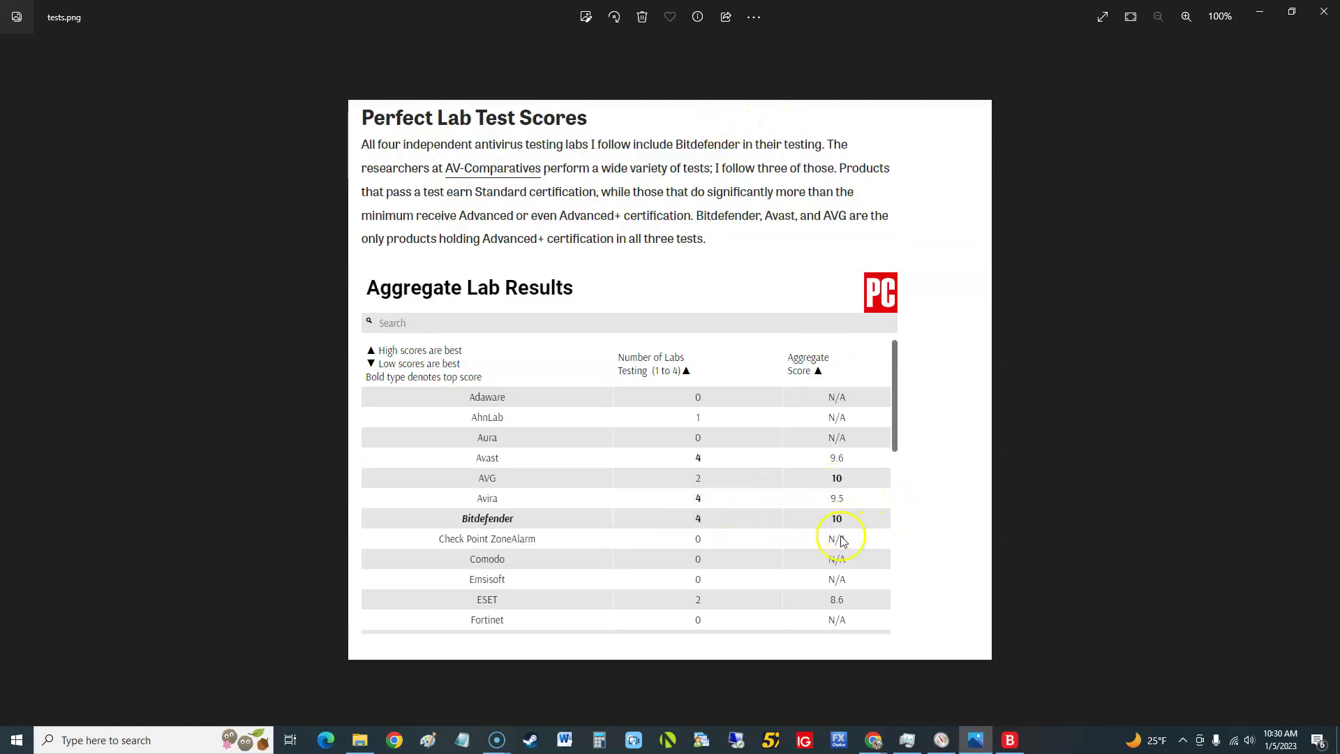
Nudge the Bitdefender window lower, then step back in Photos to the pricing image cost.png
left_click(1009, 740)
mouse_move(691, 165)
left_mouse_down()
mouse_move(668, 162)
mouse_move(693, 183)
left_mouse_up()
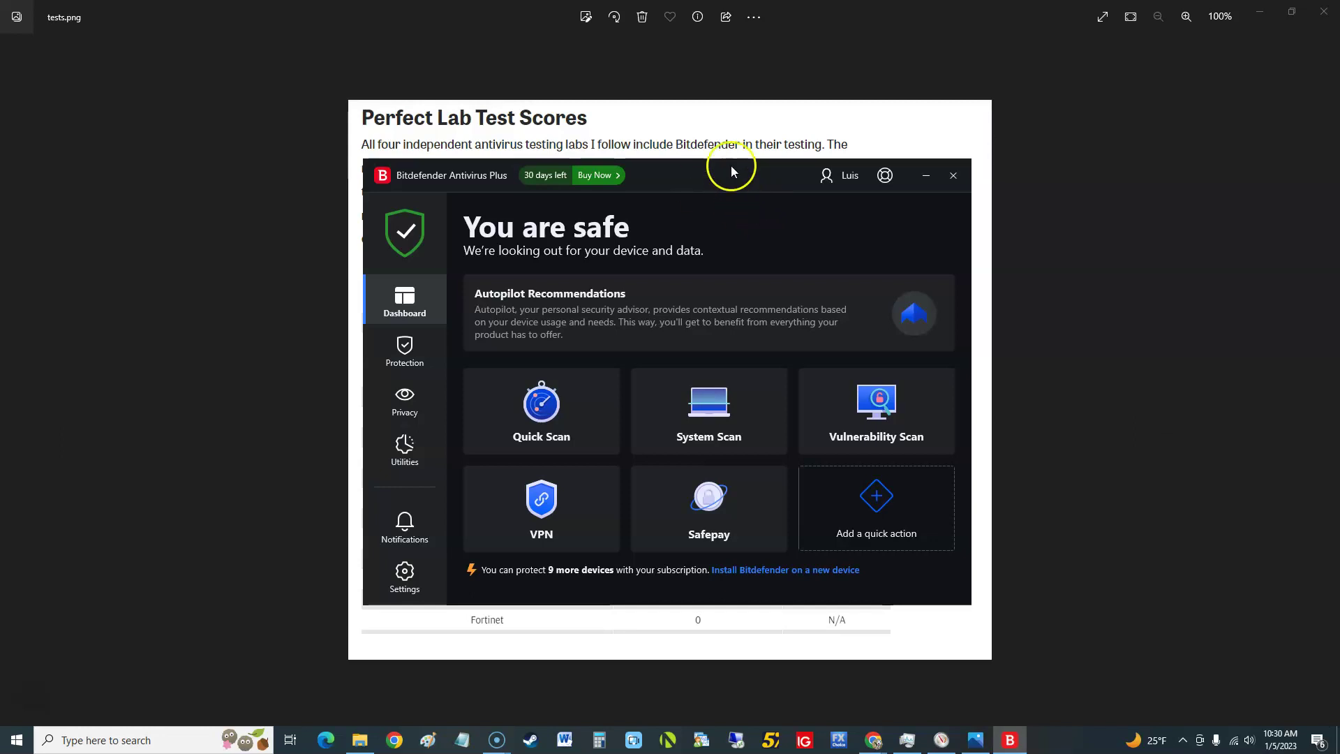
left_click(1072, 327)
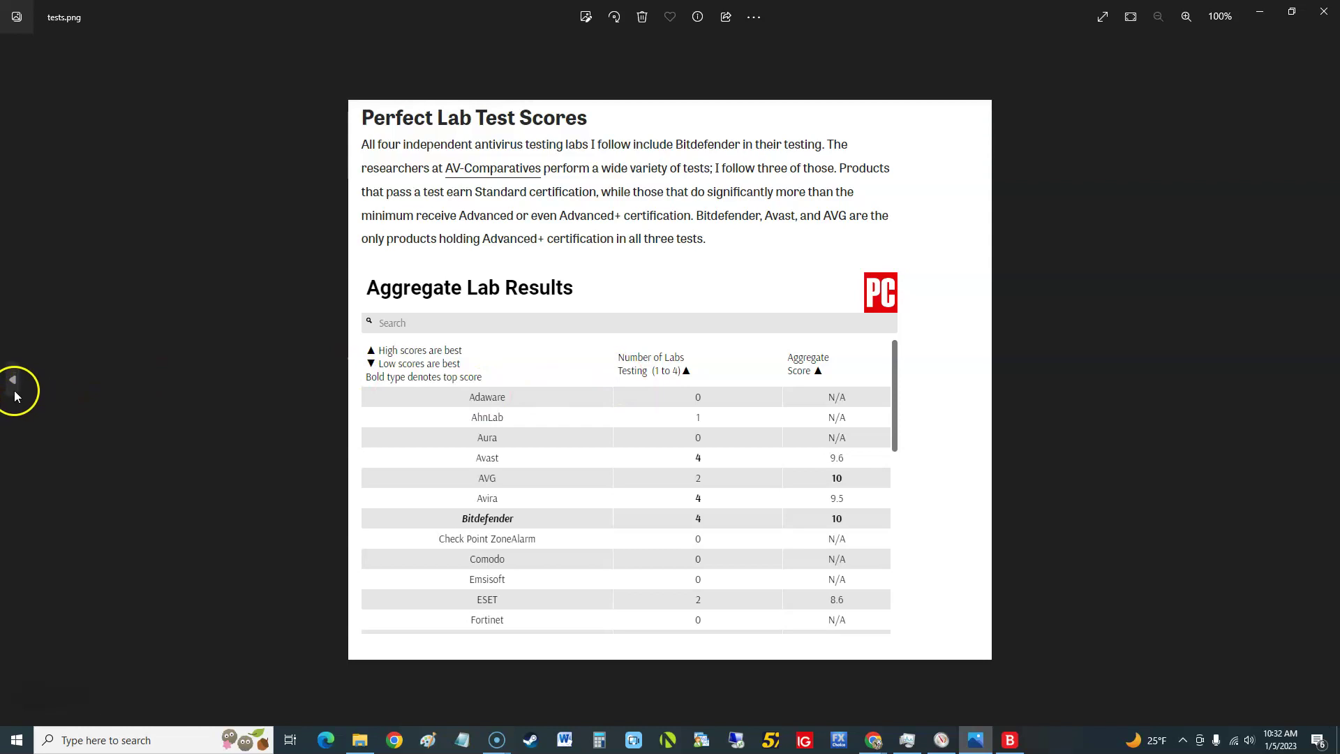
left_click(15, 385)
left_click(17, 387)
left_click(20, 390)
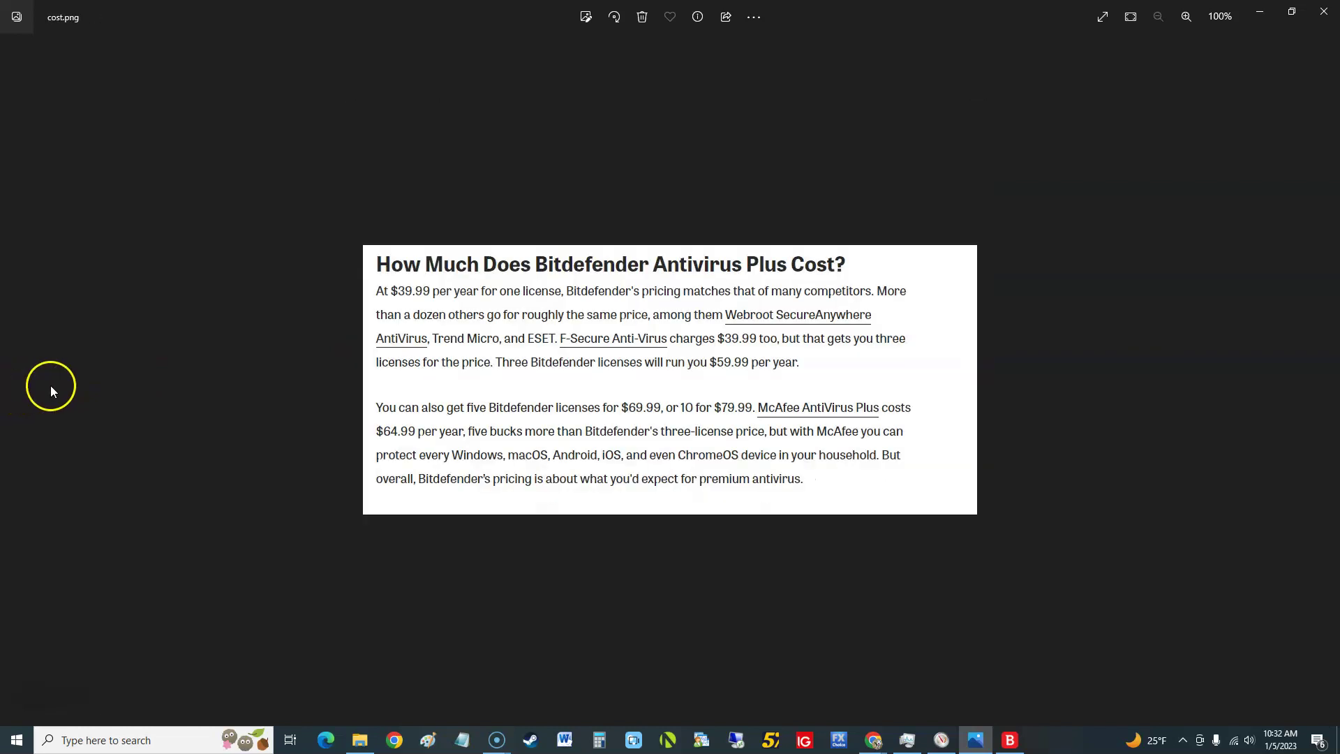